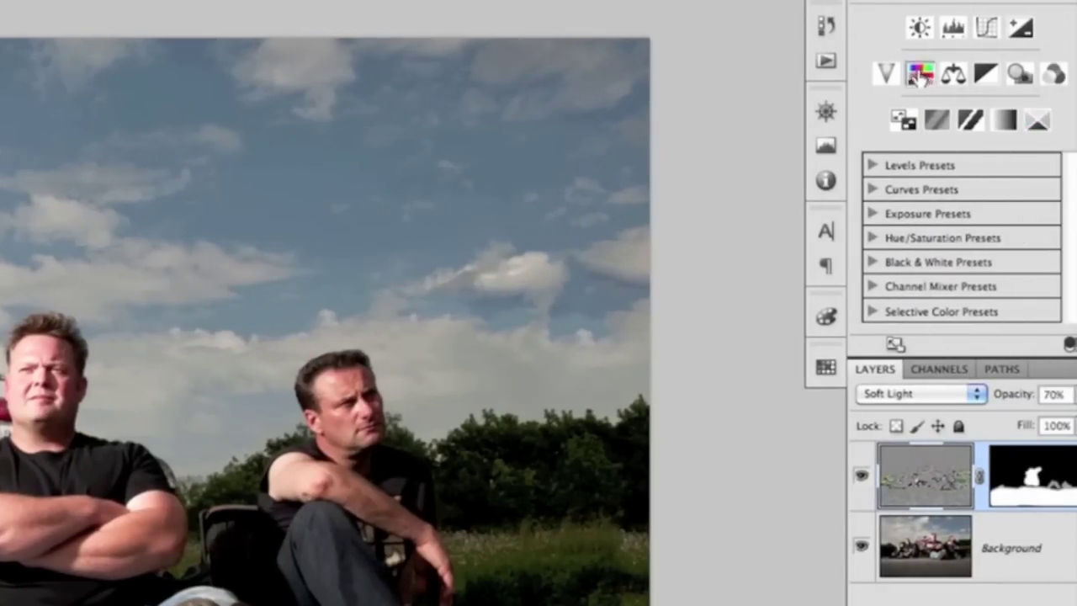
- Add a Hue/Saturation adjustment layer restricted to Blues and activate its on-image adjustment tool
left_click(922, 74)
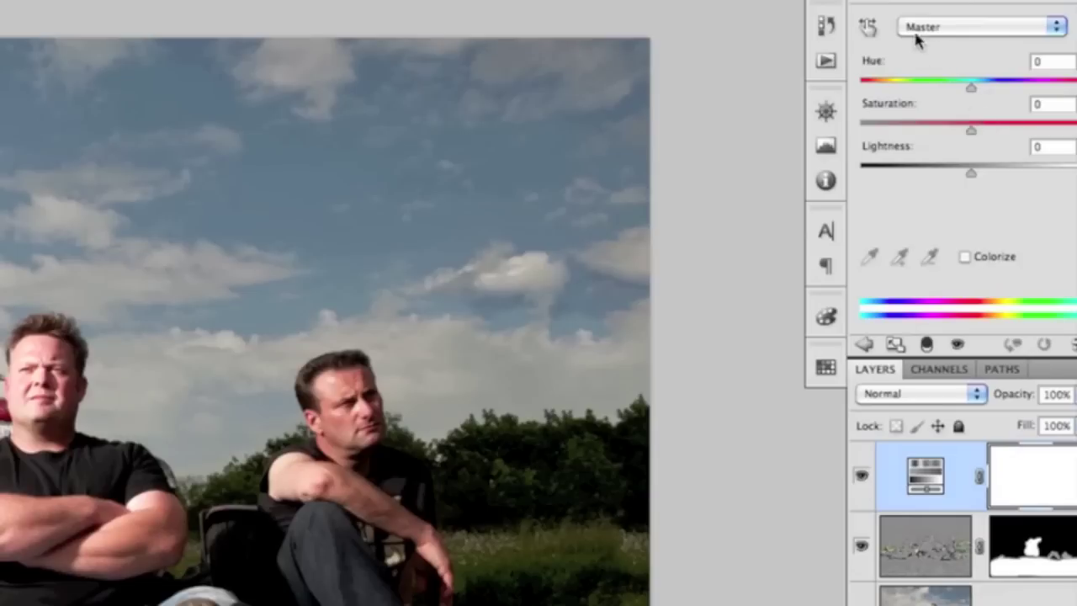
left_click(1058, 34)
left_click(1008, 102)
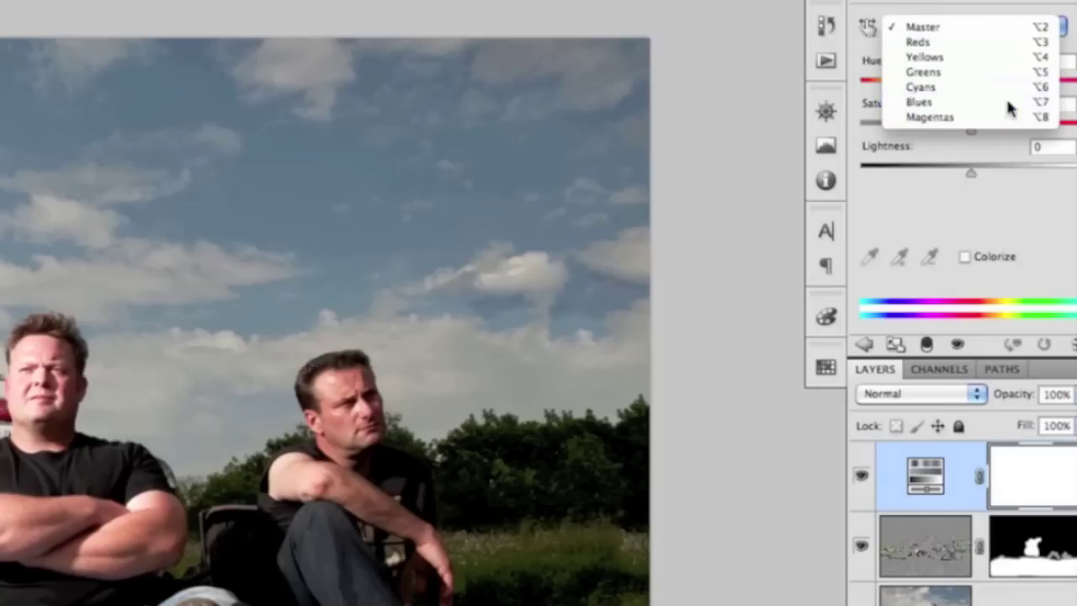
left_click(868, 28)
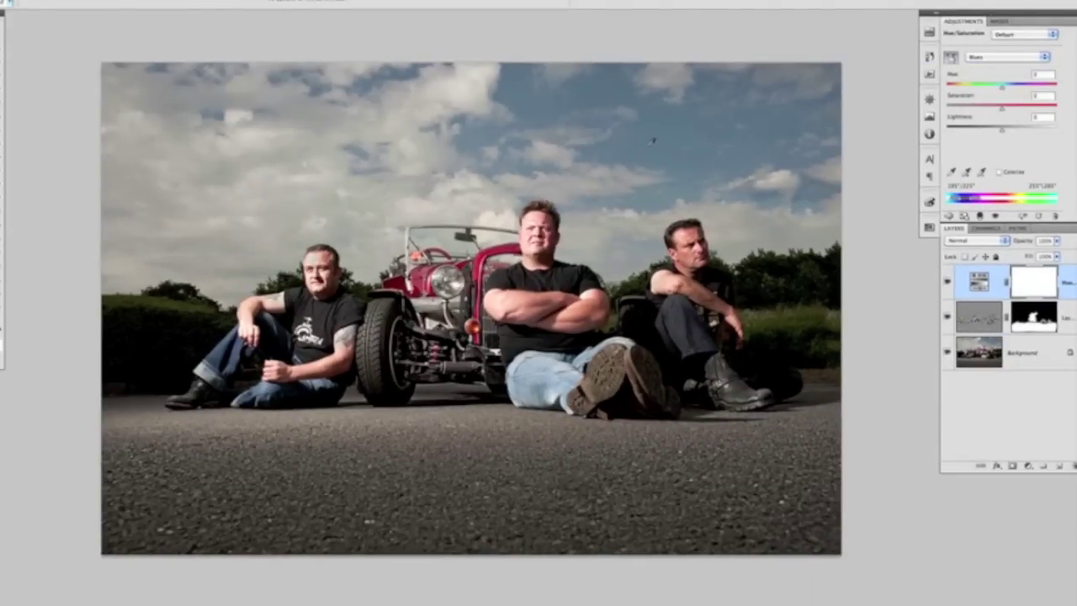
- Raise the saturation of the blues to about +65, using the blue sky as the sampled area
left_click_drag(649, 146, 676, 149)
left_click_drag(686, 148, 720, 145)
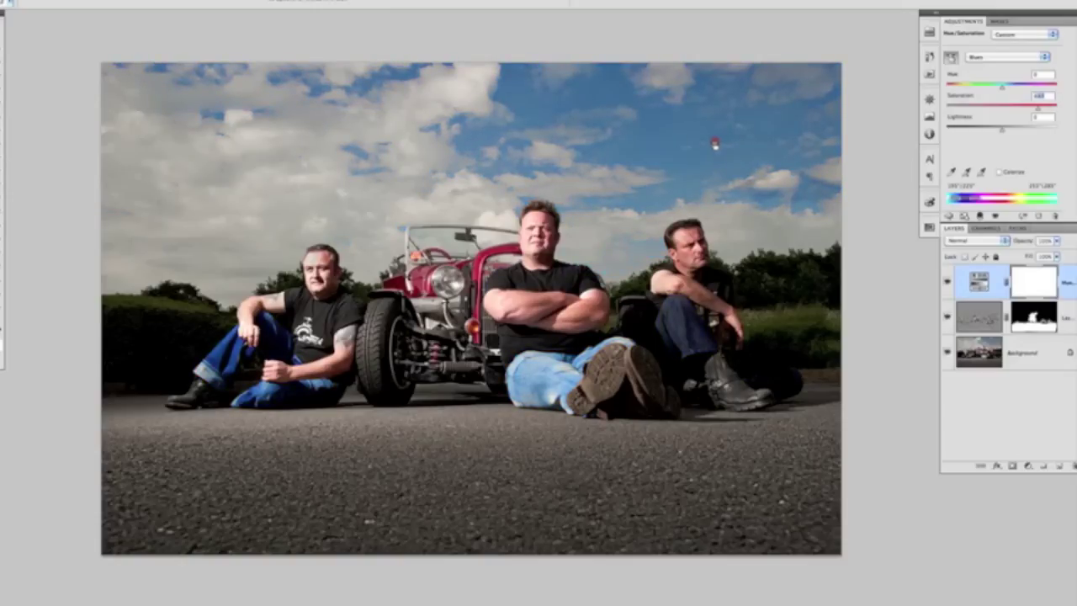
left_click_drag(716, 145, 714, 140)
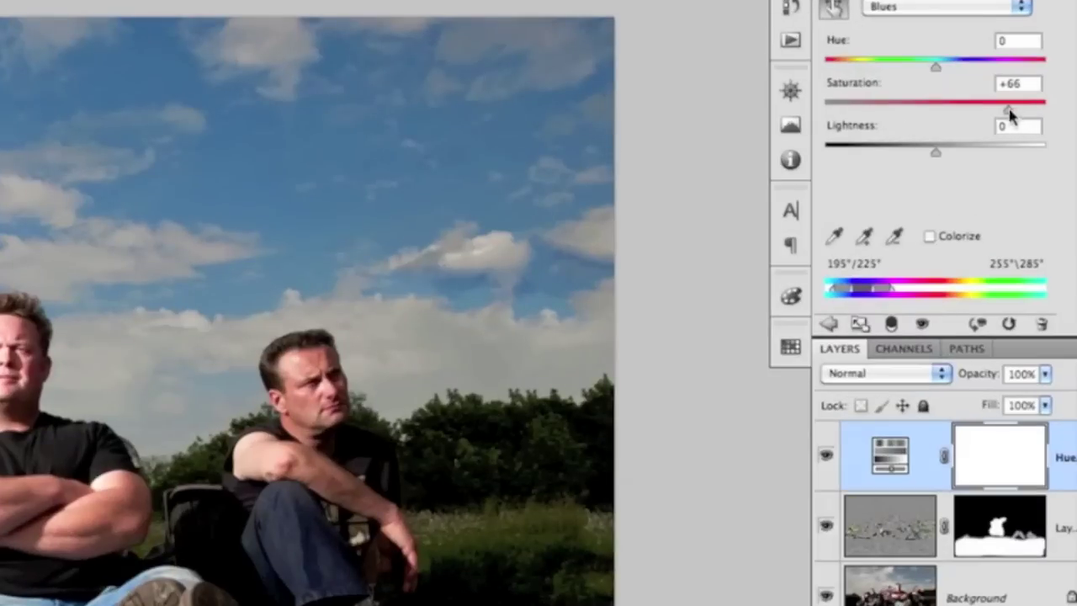
mouse_move(1009, 111)
left_mouse_down()
mouse_move(955, 108)
mouse_move(1020, 110)
mouse_move(991, 124)
mouse_move(940, 109)
mouse_move(1012, 113)
left_mouse_up()
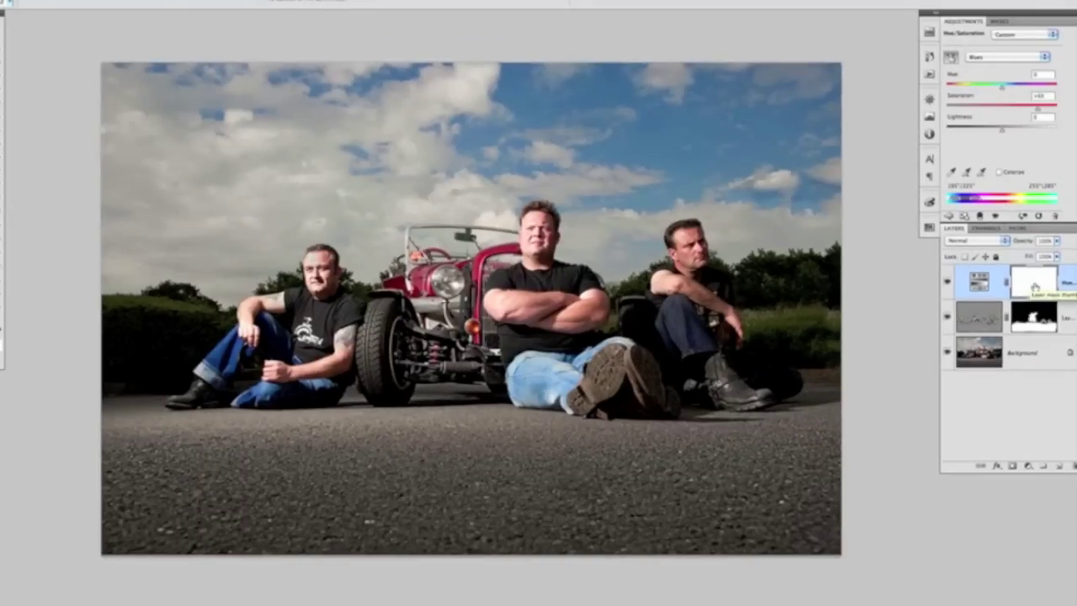
- Paint black on the Hue/Saturation layer mask over the three men's jeans to hide the blue boost there
key("b")
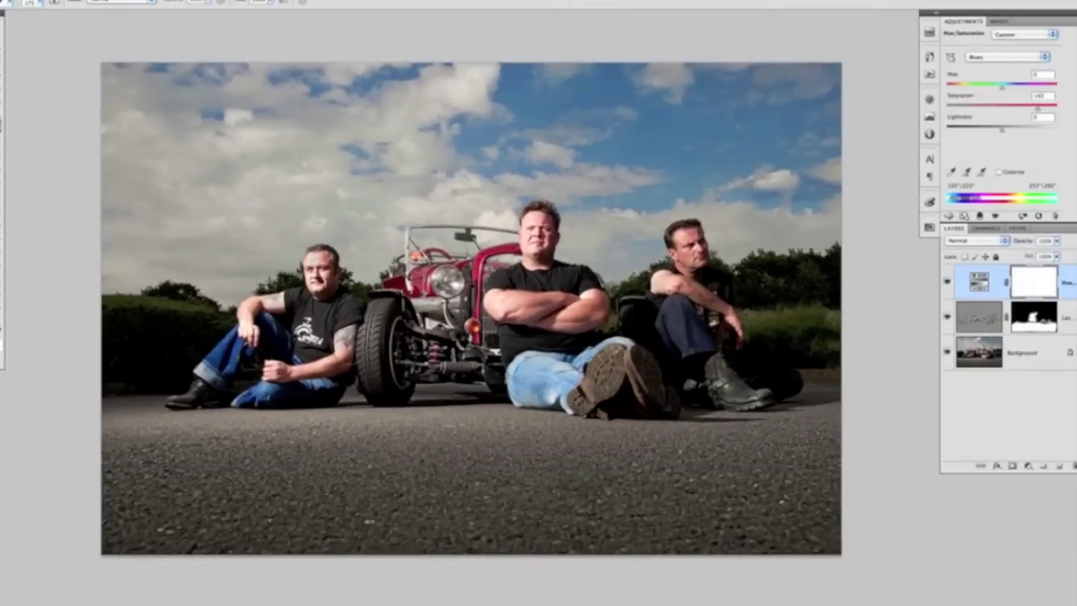
mouse_move(250, 345)
left_mouse_down()
mouse_move(223, 360)
mouse_move(273, 338)
mouse_move(291, 384)
mouse_move(282, 393)
left_mouse_up()
mouse_move(538, 388)
left_mouse_down()
mouse_move(547, 380)
mouse_move(507, 384)
mouse_move(580, 372)
left_mouse_up()
mouse_move(671, 315)
left_mouse_down()
mouse_move(712, 340)
mouse_move(689, 327)
left_mouse_up()
left_click_drag(574, 374, 529, 386)
left_click_drag(253, 349, 250, 341)
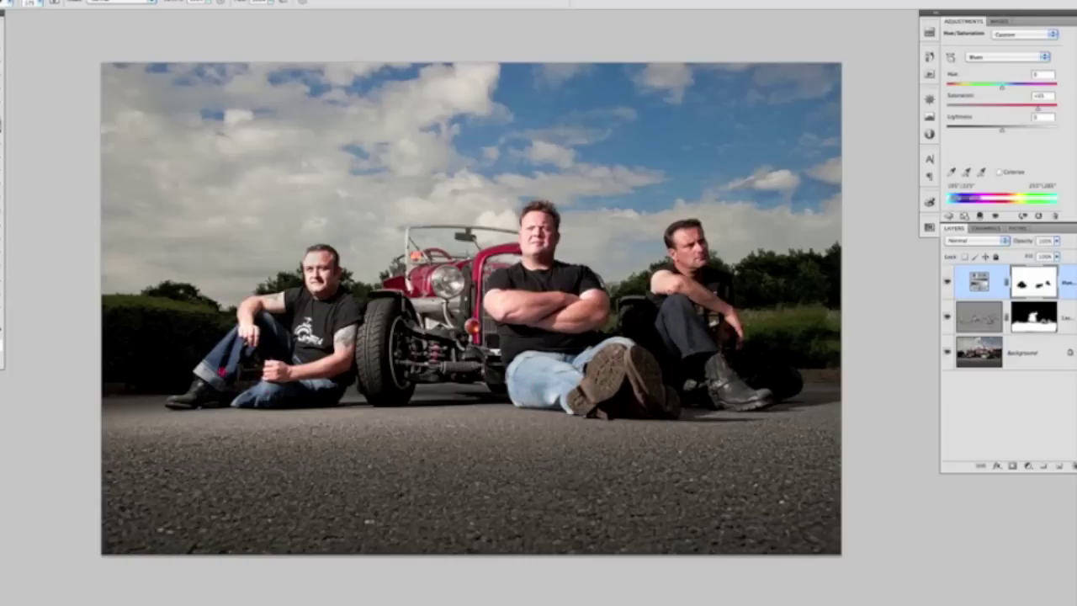
- Flatten the image into a single background layer and switch to the Move tool
left_click(947, 216)
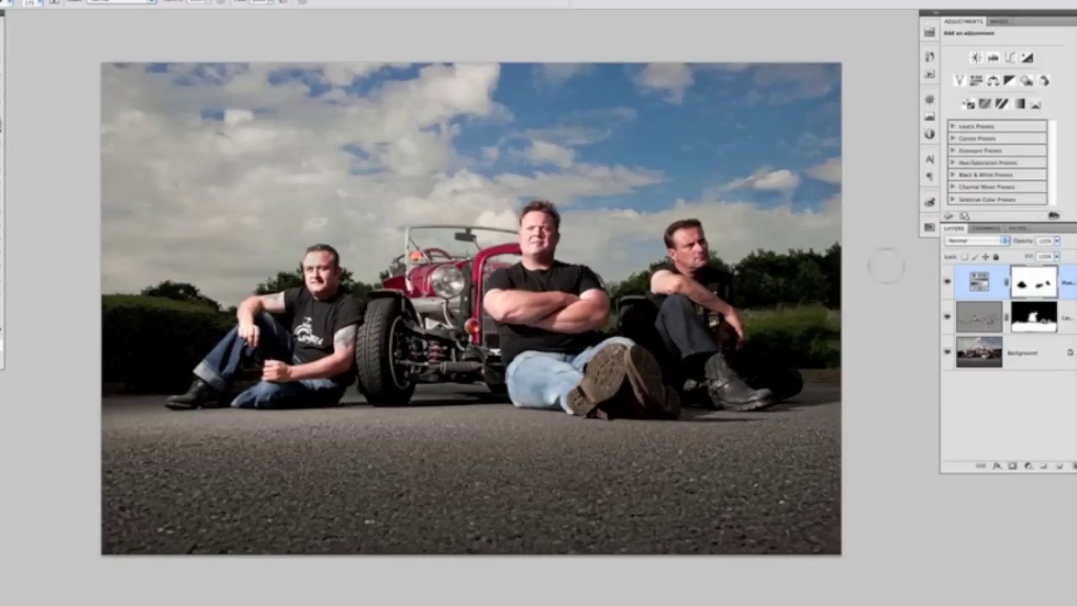
left_click(1070, 228)
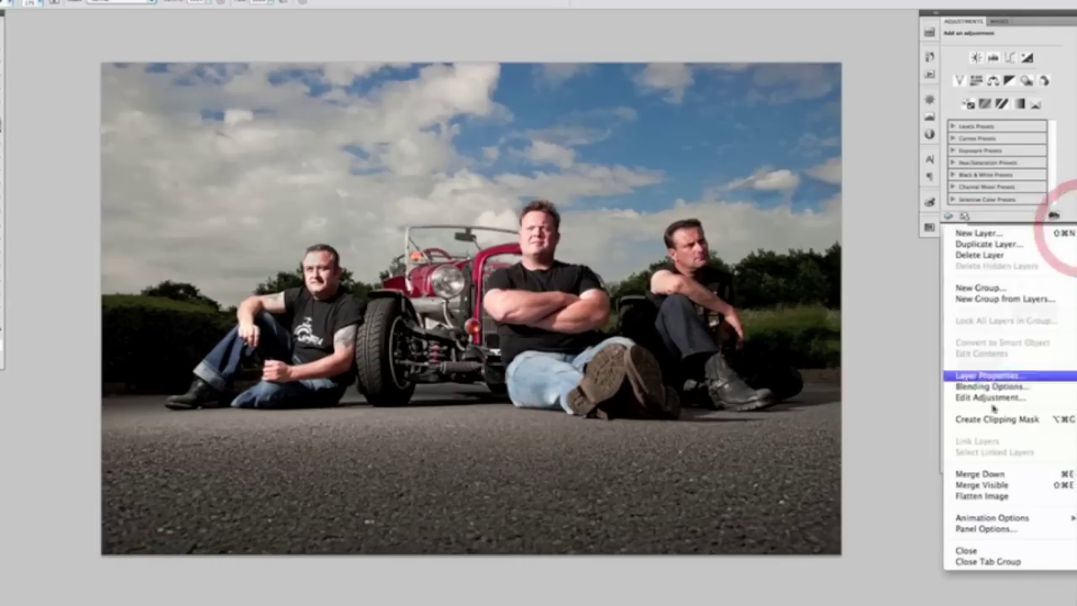
left_click(991, 497)
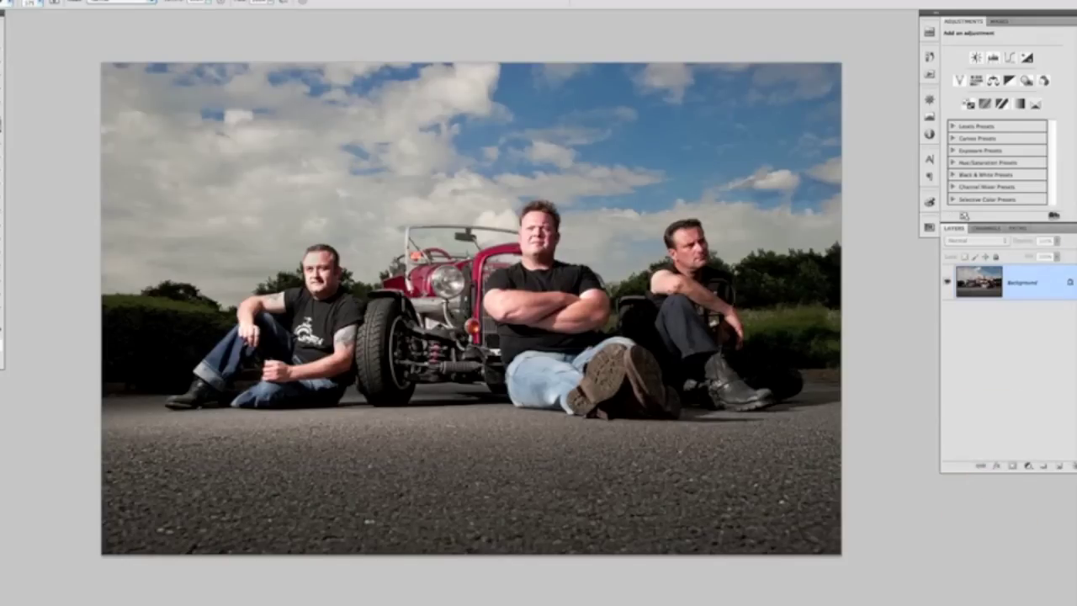
key("v")
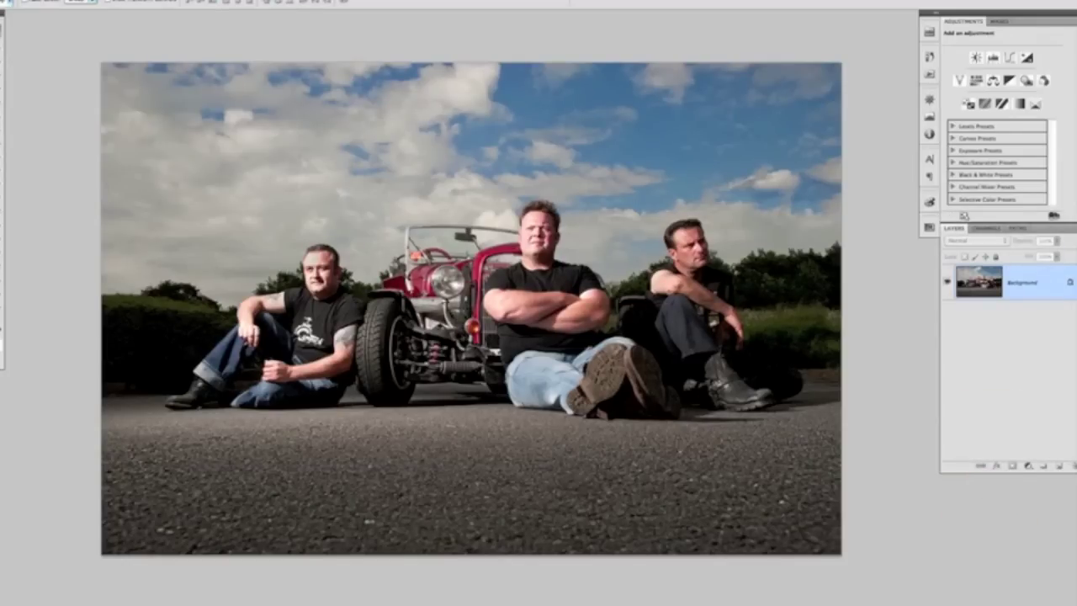
left_click(128, 0)
mouse_move(138, 0)
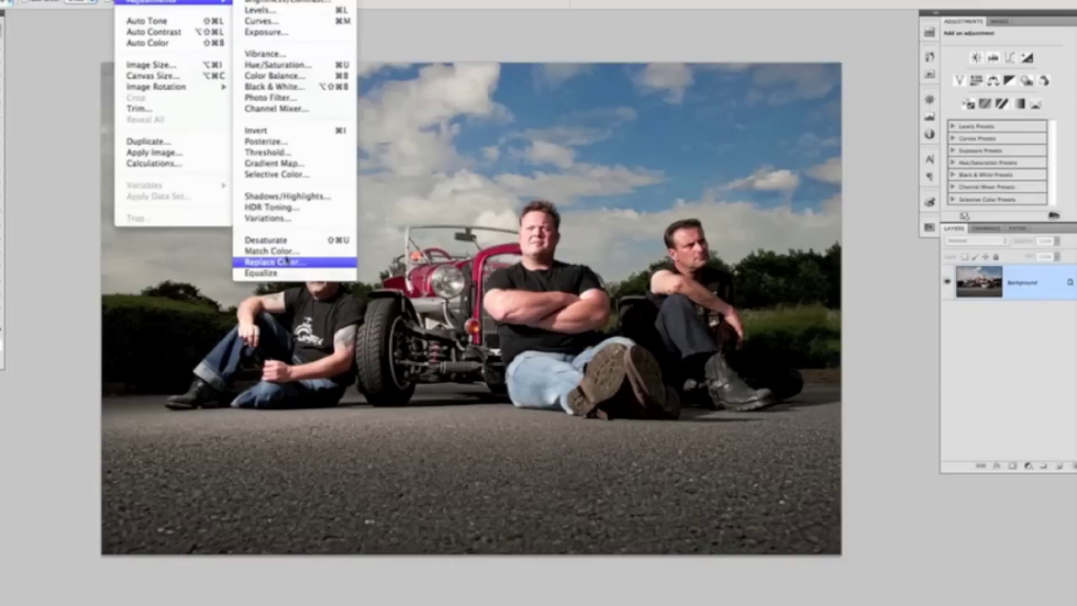
left_click(894, 289)
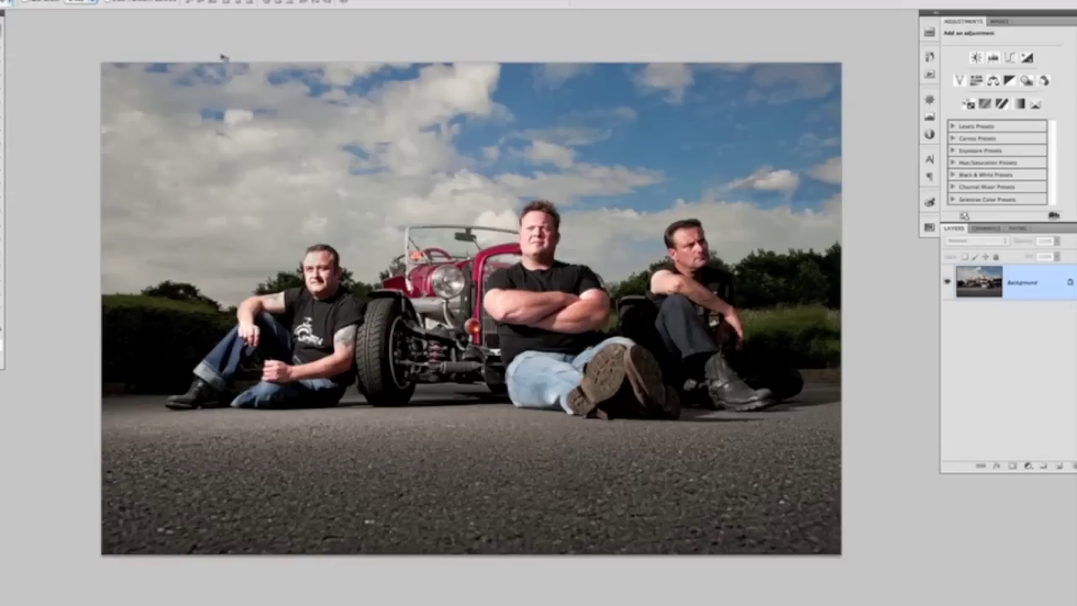
- Apply the Silver Efex Pro filter with the favourite High Structure preset as a black-and-white layer
left_click(228, 0)
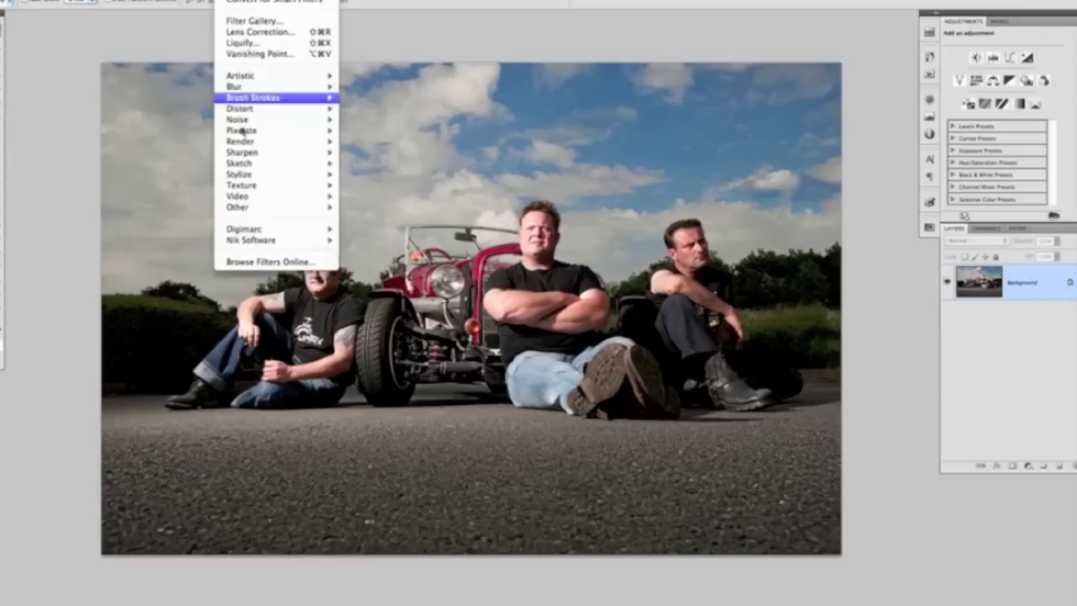
mouse_move(261, 242)
left_click(383, 240)
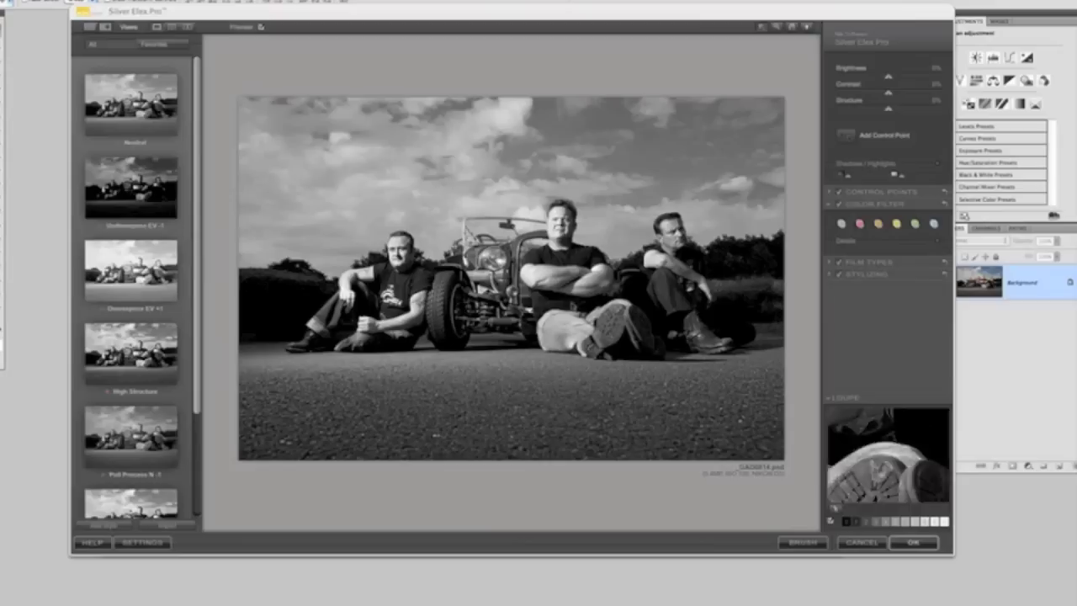
mouse_move(197, 281)
left_mouse_down()
mouse_move(196, 326)
mouse_move(195, 275)
left_mouse_up()
scroll(197, 327, "down", 5)
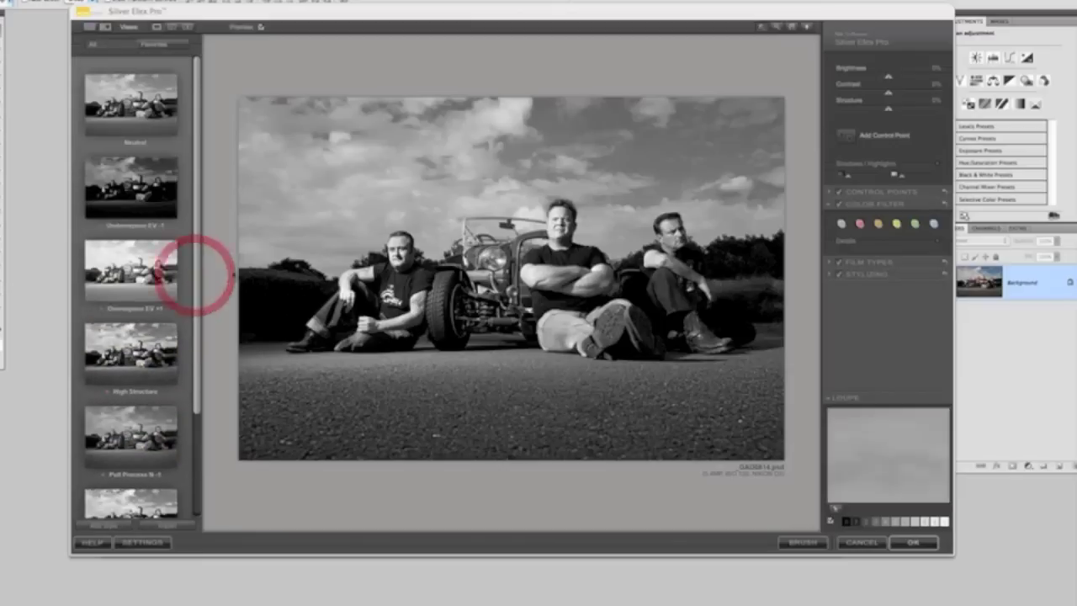
left_click(154, 44)
left_click(132, 105)
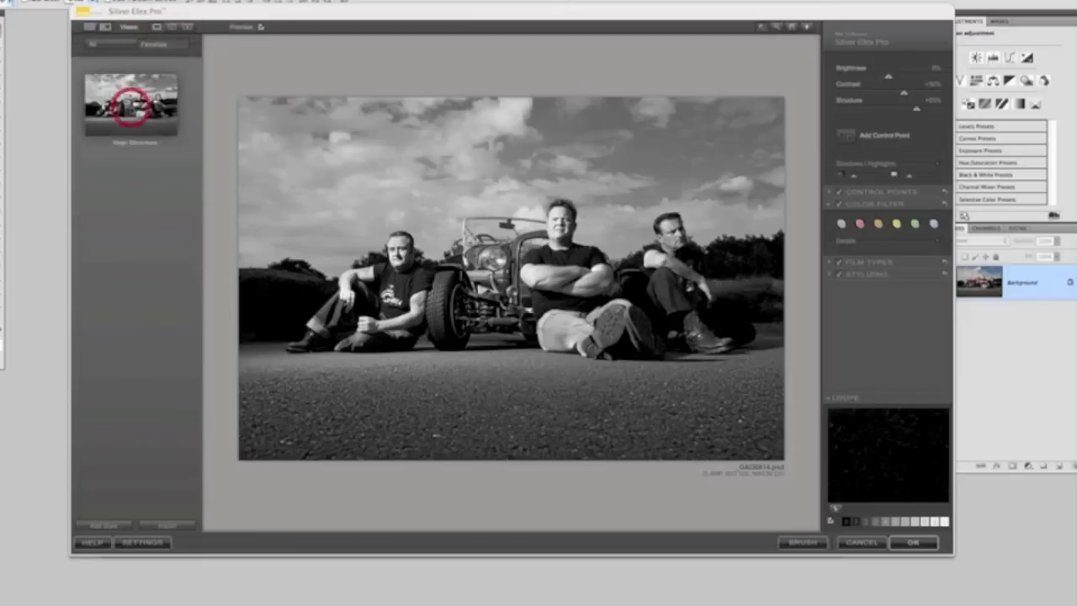
left_click(914, 542)
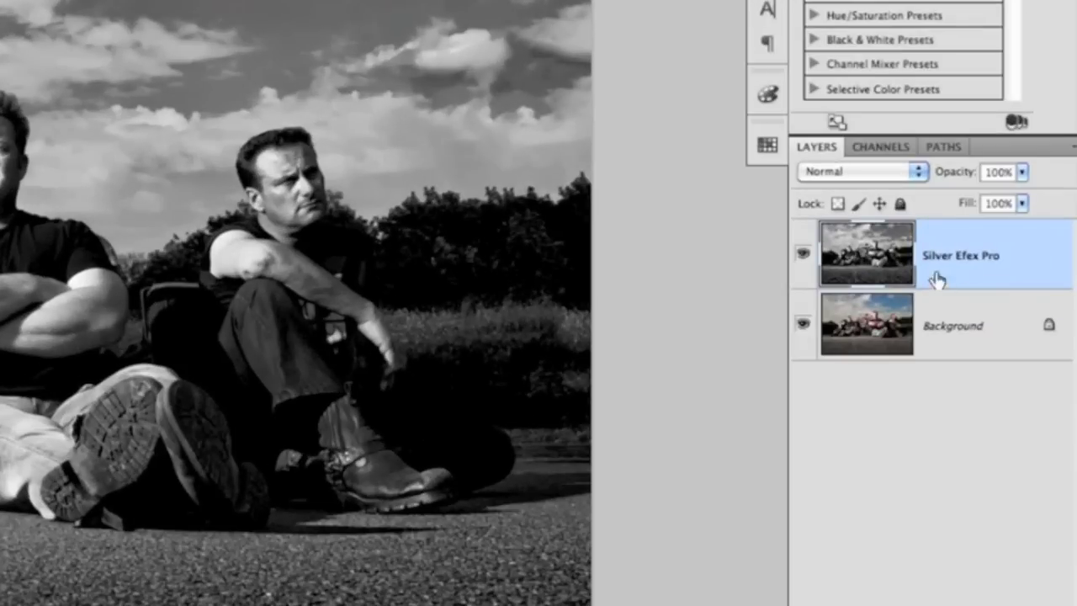
- Compare the Silver Efex Pro layer on and off, and lower its opacity to about 30%
left_click(804, 254)
left_click(805, 259)
left_click(805, 261)
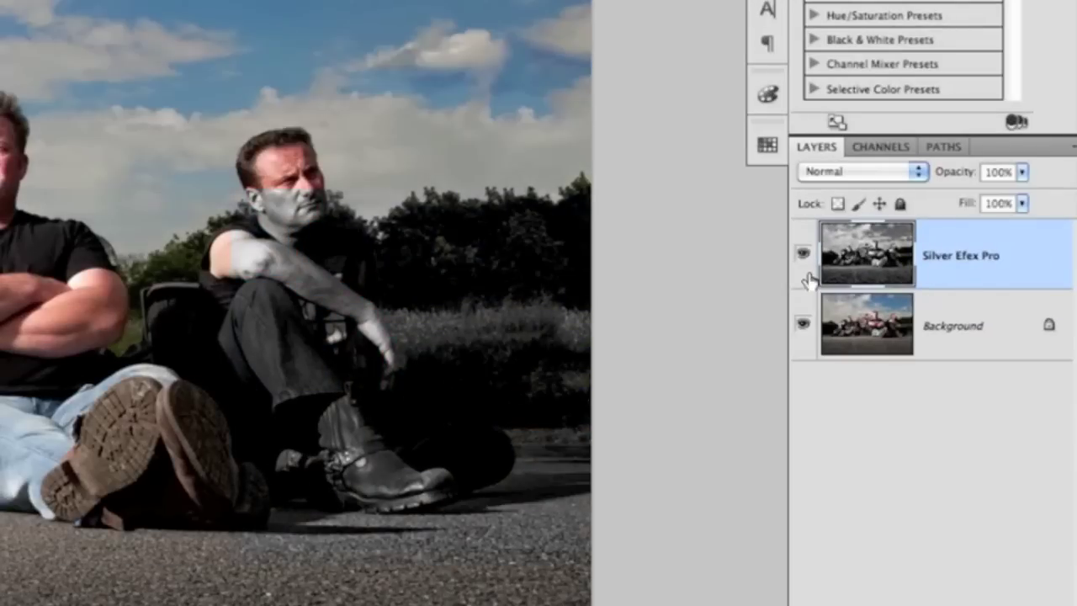
left_click(805, 262)
left_click(805, 263)
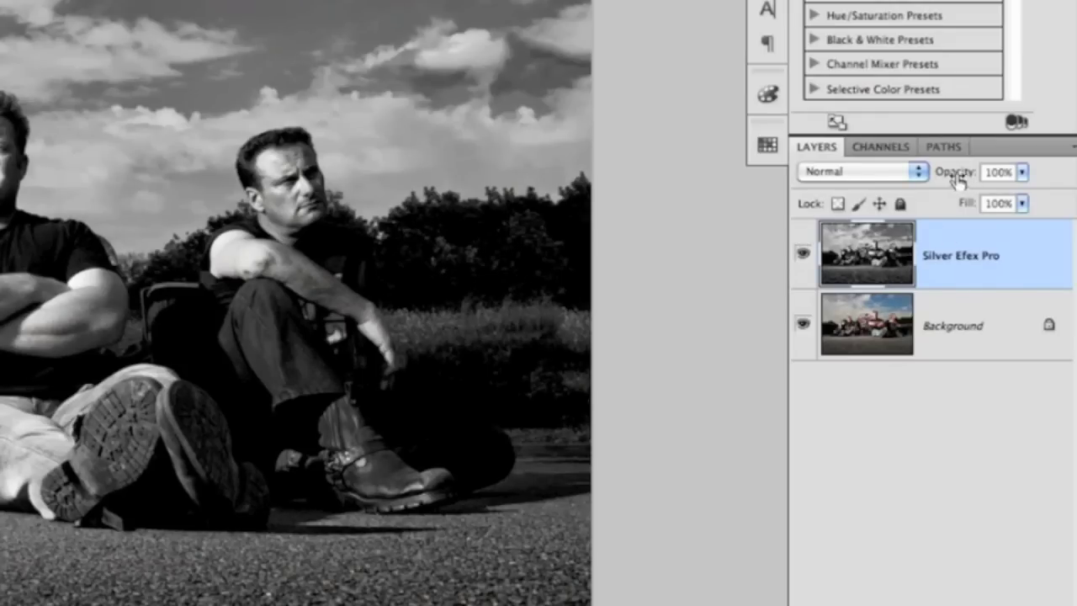
left_click_drag(958, 176, 915, 173)
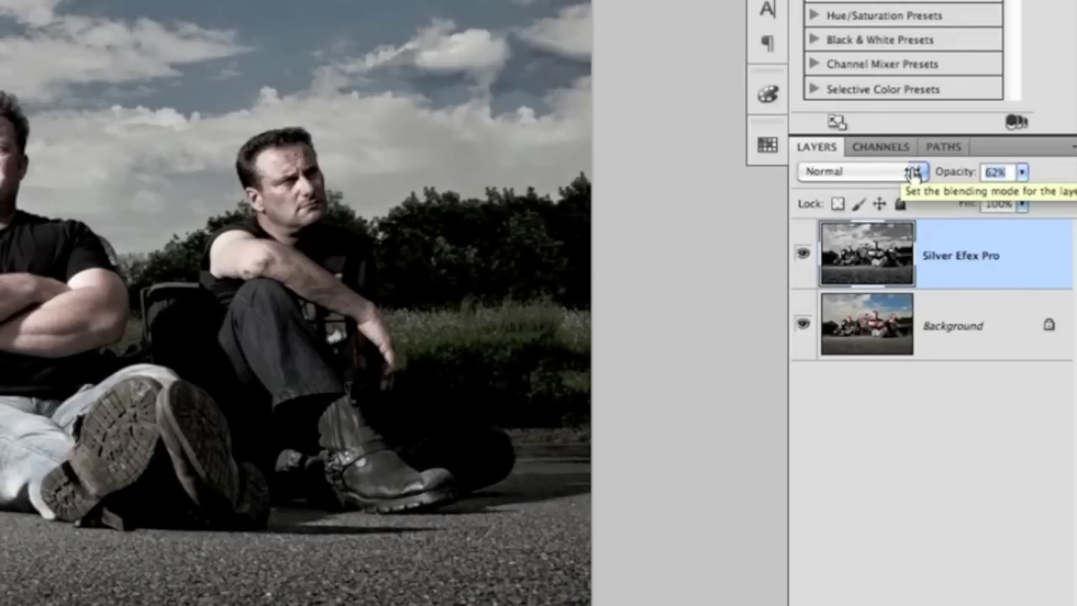
left_click_drag(915, 173, 876, 172)
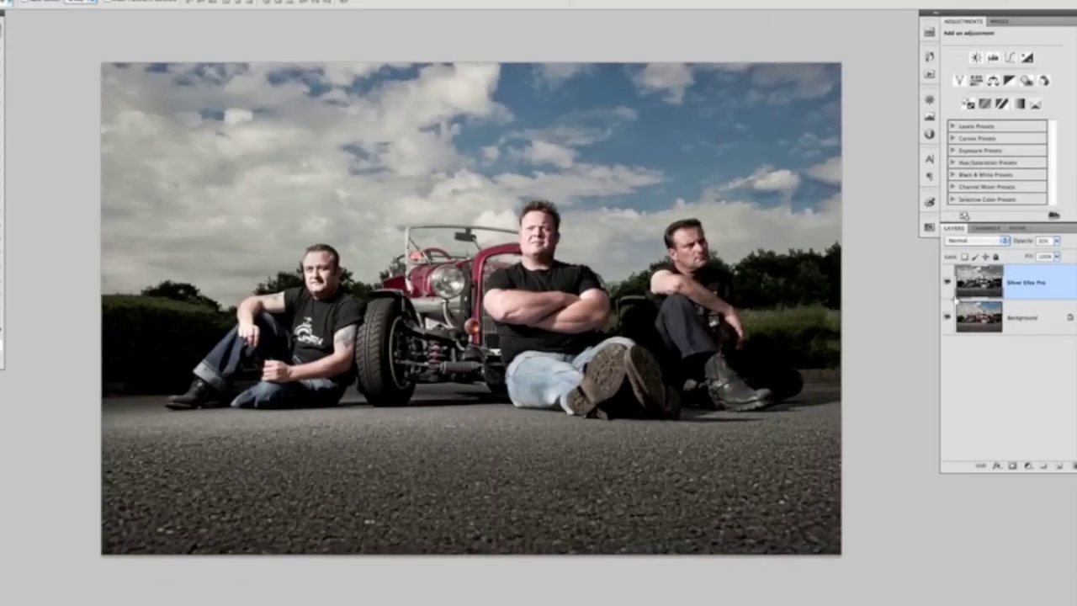
- Compare the photo repeatedly with and without the Silver Efex Pro layer to judge its effect
left_click(947, 286)
left_click(947, 286)
left_click(948, 287)
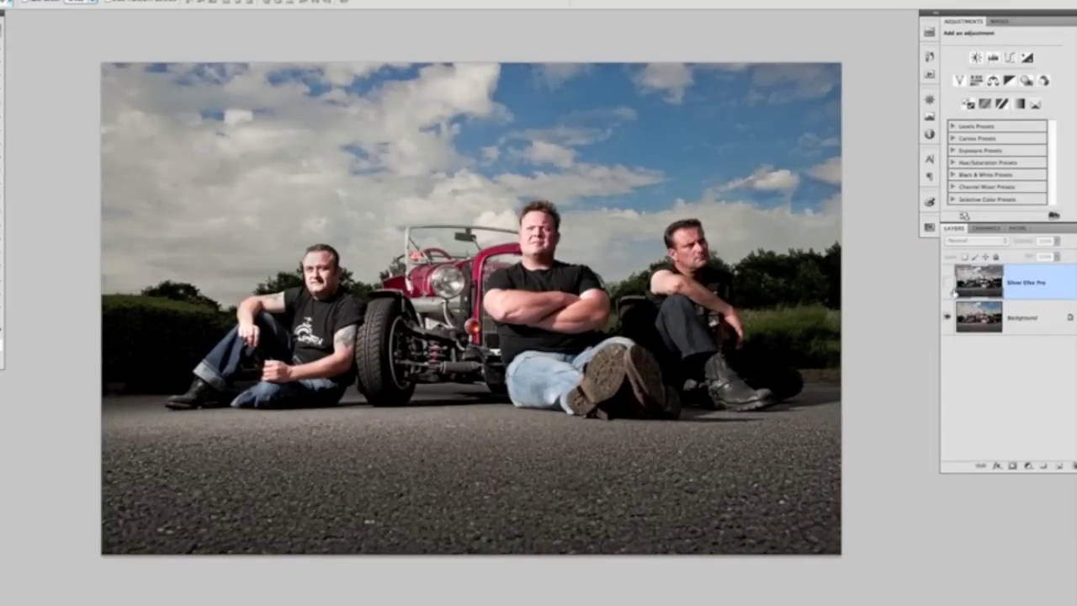
left_click(947, 287)
left_click(948, 285)
left_click(947, 286)
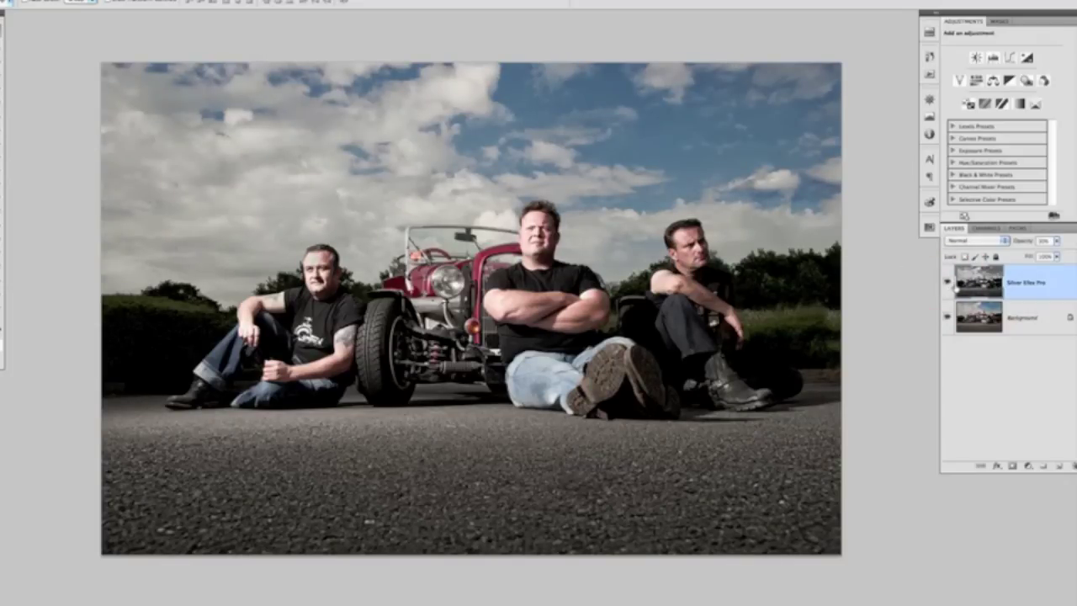
left_click(947, 286)
left_click(947, 286)
left_click(947, 286)
left_click(947, 287)
left_click(948, 285)
left_click(947, 285)
left_click(948, 284)
left_click(948, 284)
- Flatten the image and duplicate the Background layer
left_click_drag(572, 335, 554, 315)
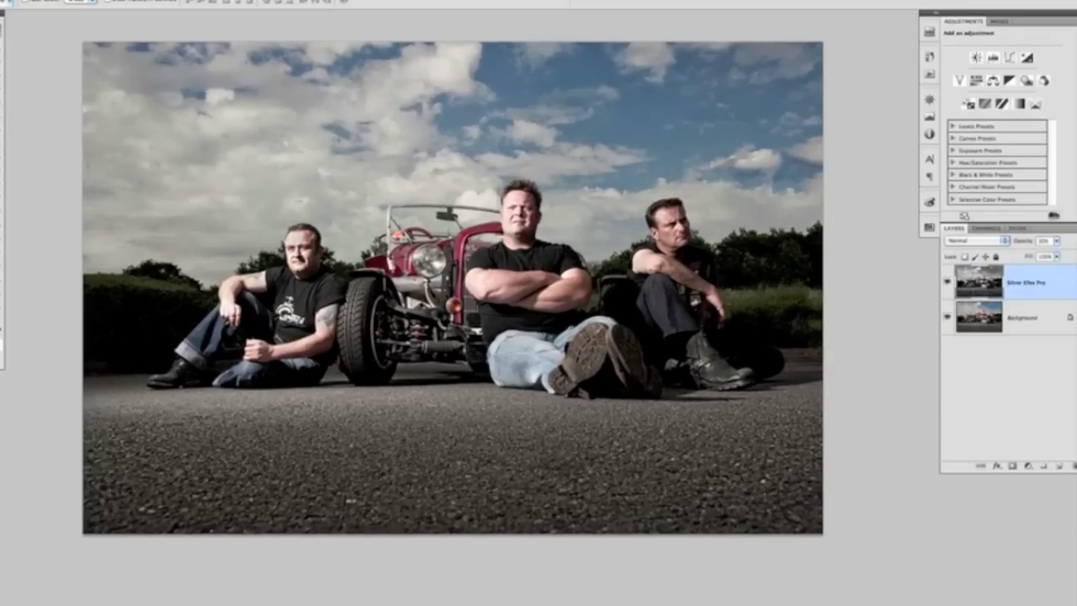
left_click(1067, 227)
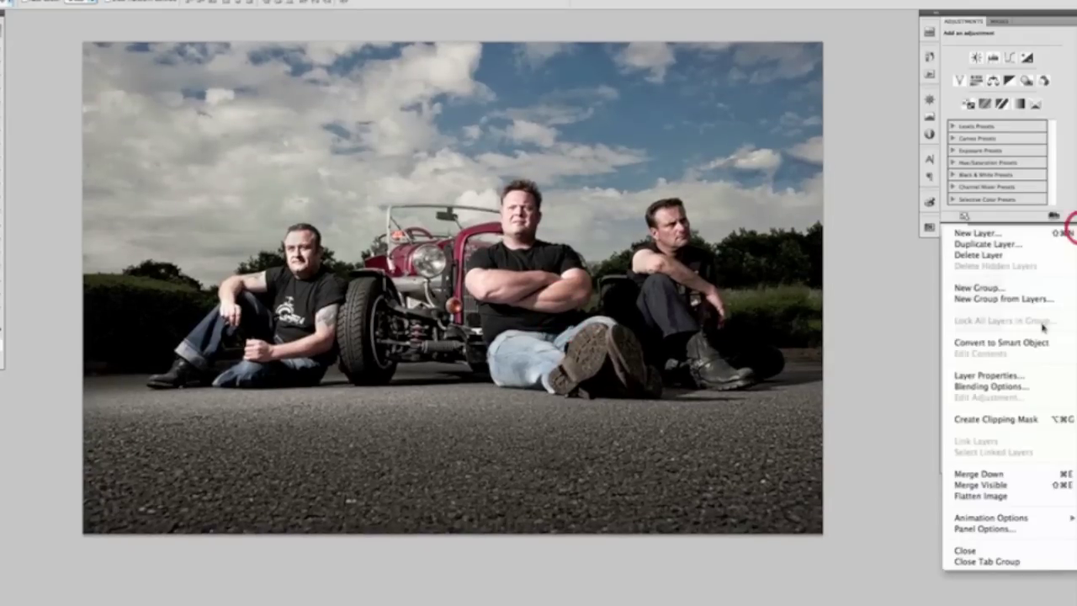
left_click(991, 496)
left_click_drag(981, 287, 1058, 466)
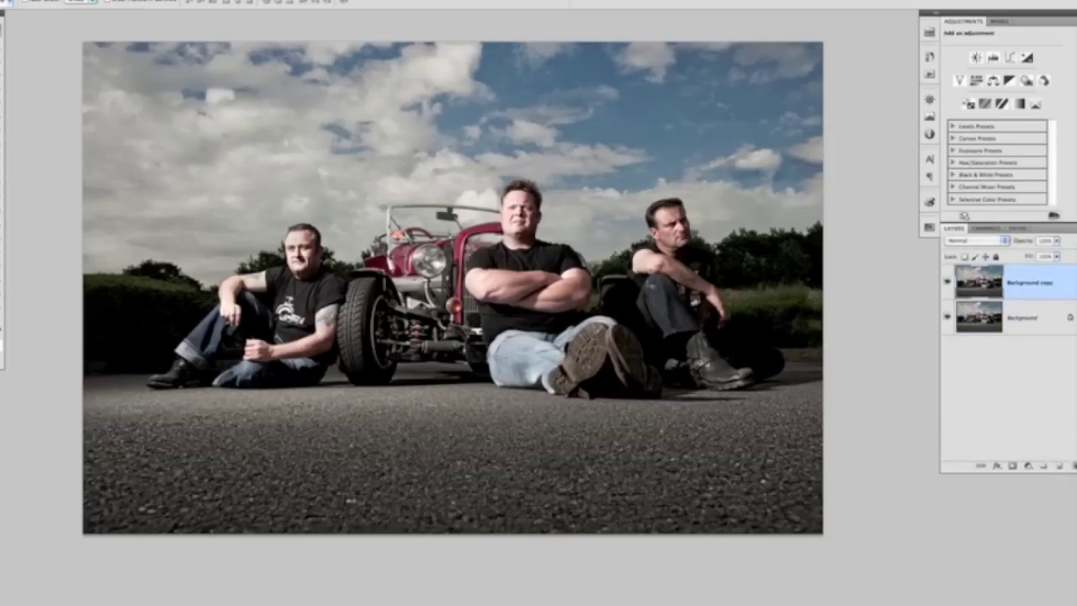
- Activate the Burn tool with its range set to Midtones, keeping the whole photo in view
mouse_move(479, 241)
left_mouse_down()
mouse_move(490, 260)
mouse_move(489, 251)
left_mouse_up()
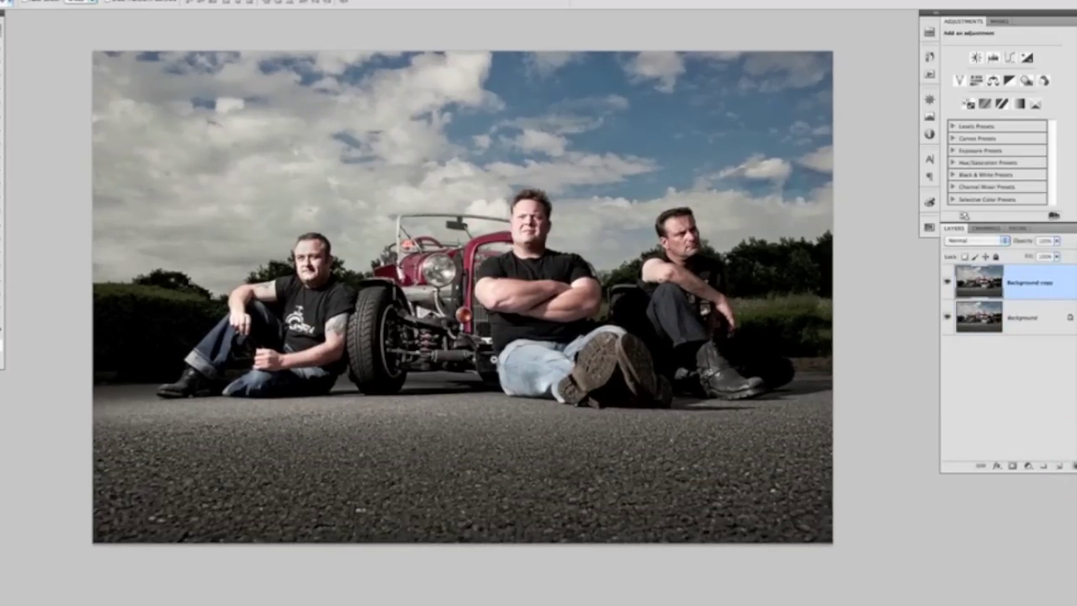
left_click(495, 360, "alt")
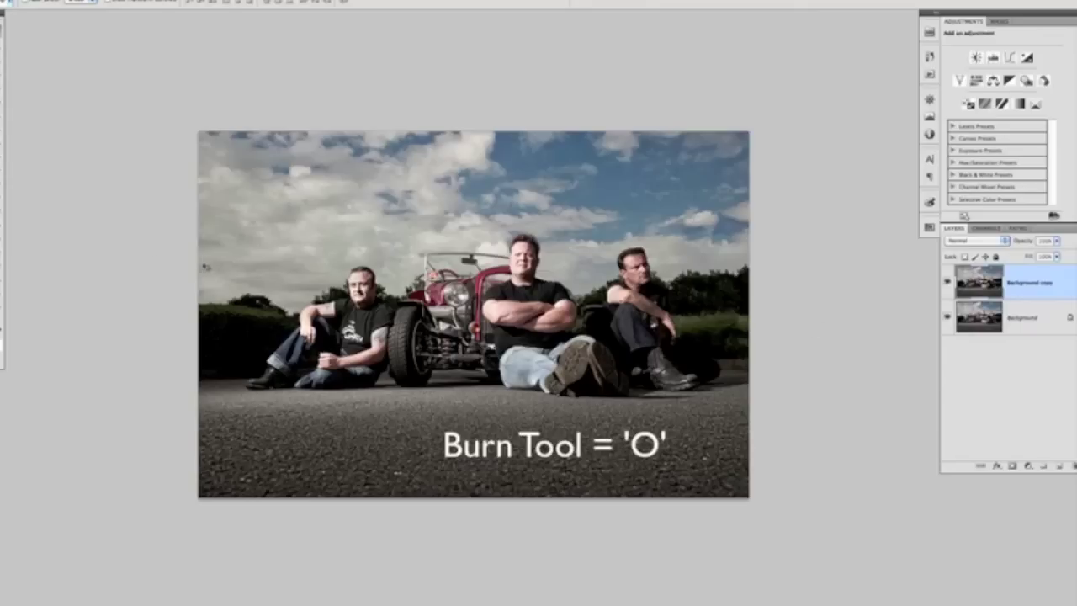
key("o")
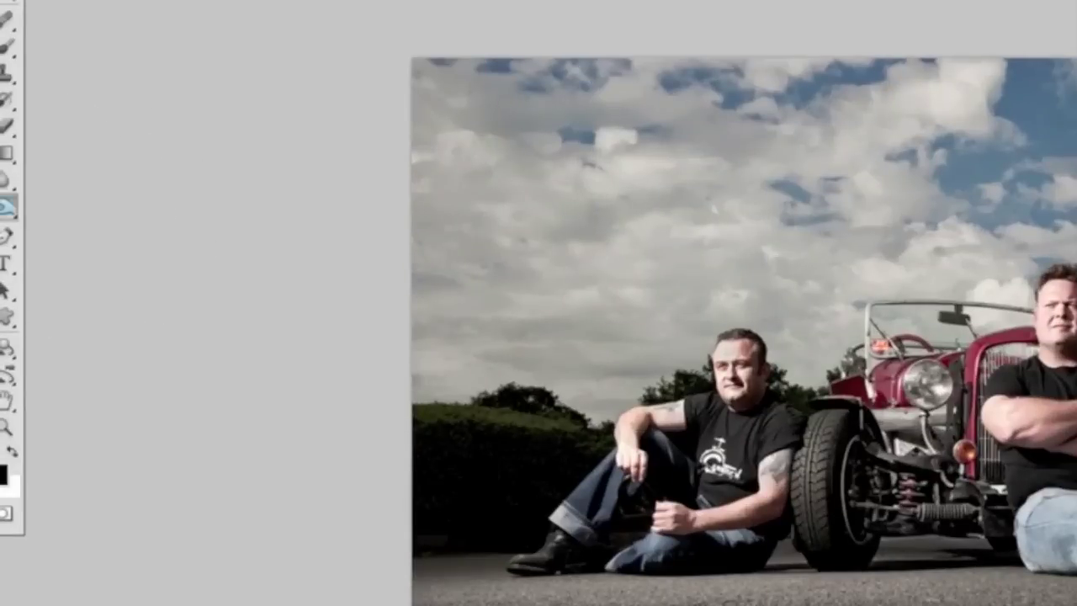
left_click_drag(7, 208, 80, 227)
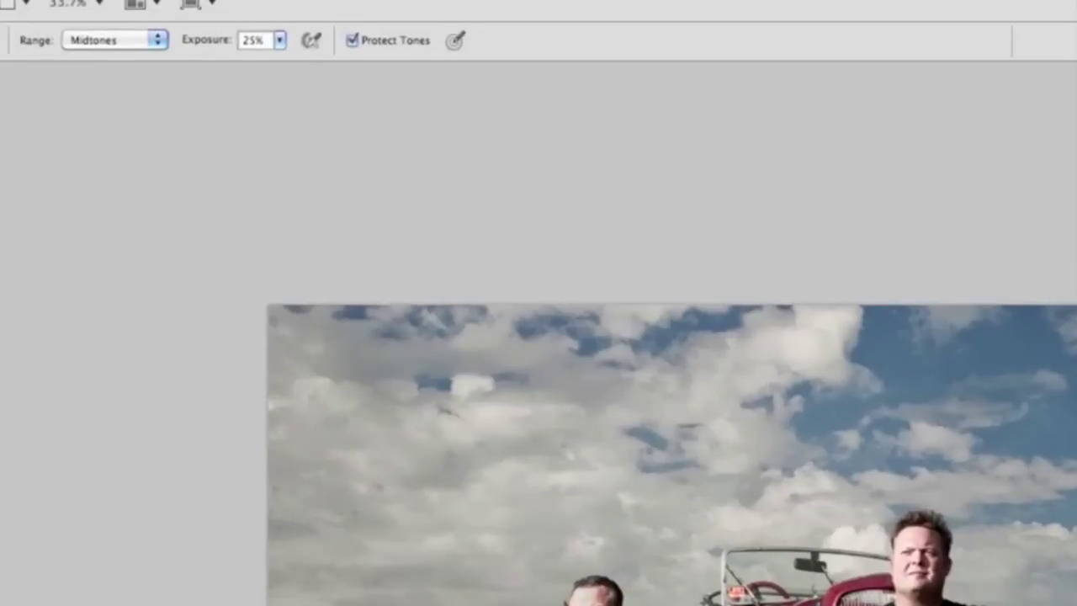
left_click(152, 41)
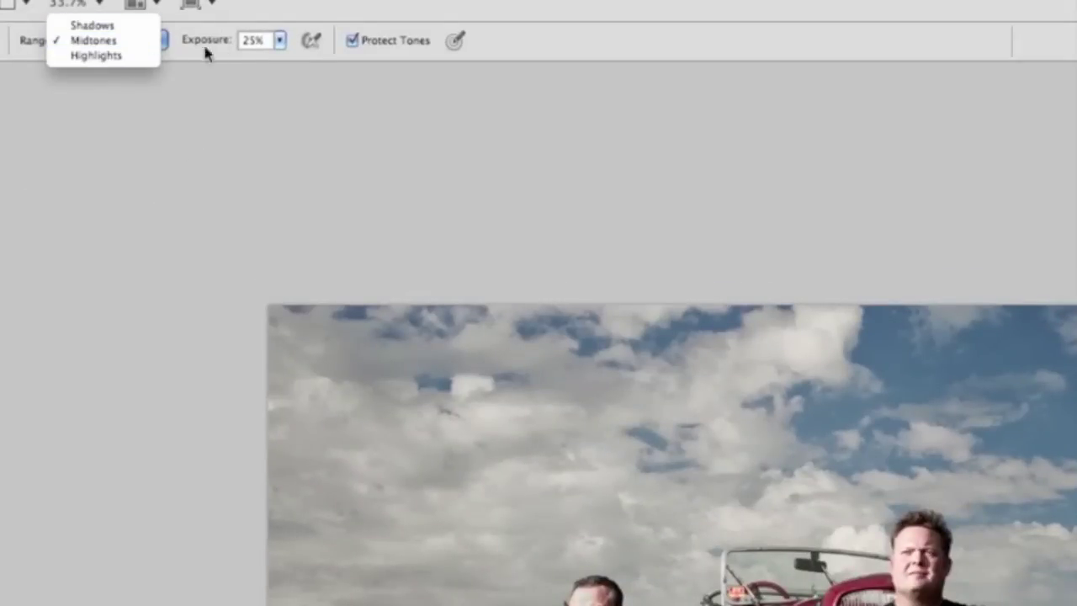
left_click(107, 42)
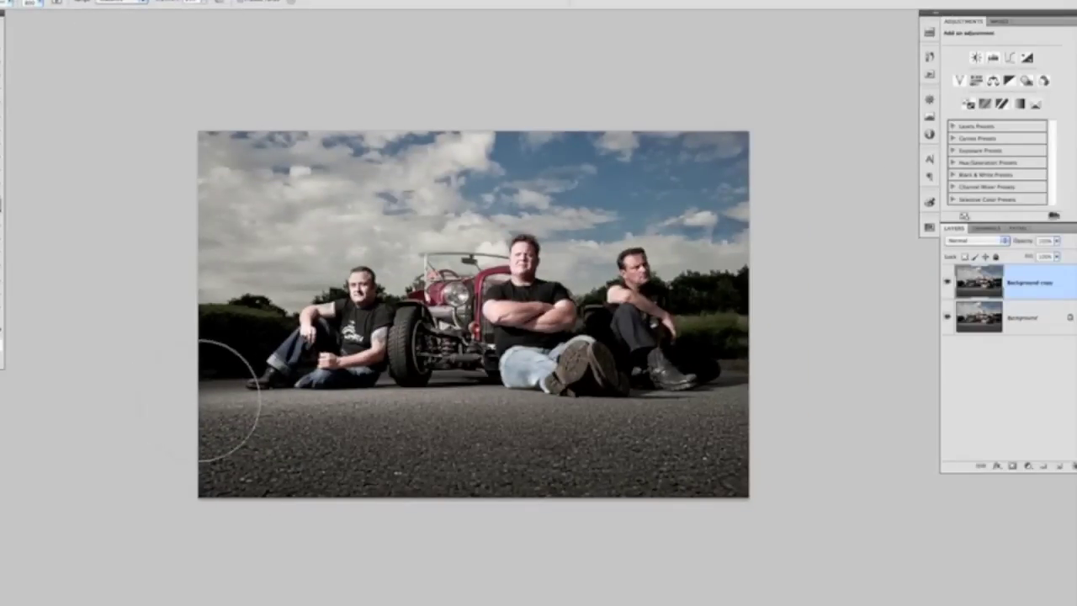
- Burn the road and the outer areas of the photo darker, adjusting the soft brush size between strokes
key("bracketright")
key("bracketright")
key("bracketright")
key("bracketleft")
key("bracketleft")
key("bracketleft")
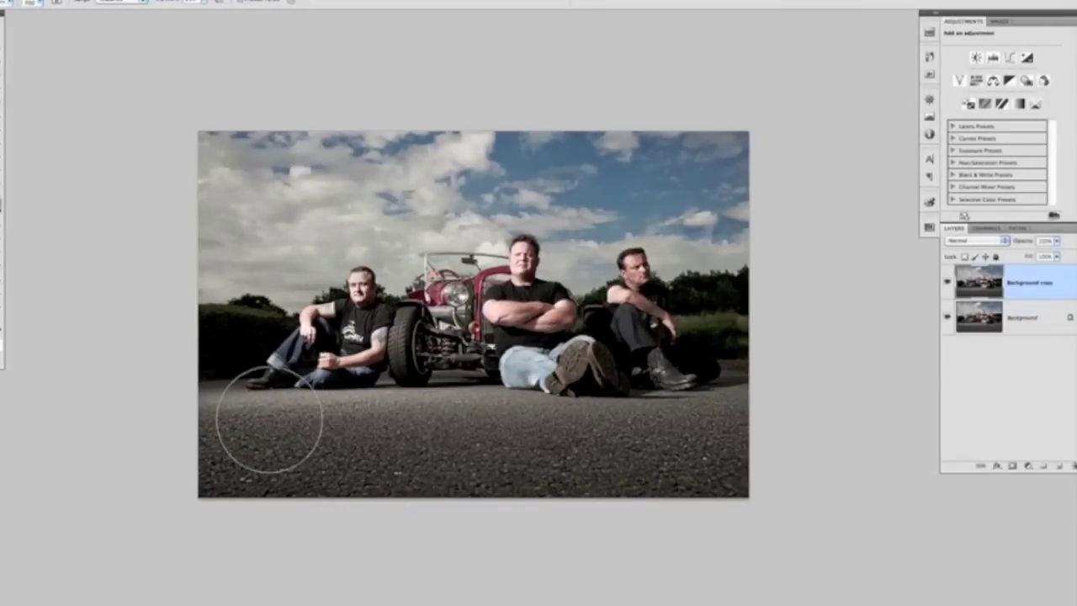
key("bracketleft")
key("bracketleft")
key("bracketleft")
key("bracketright")
key("bracketright")
key("bracketright")
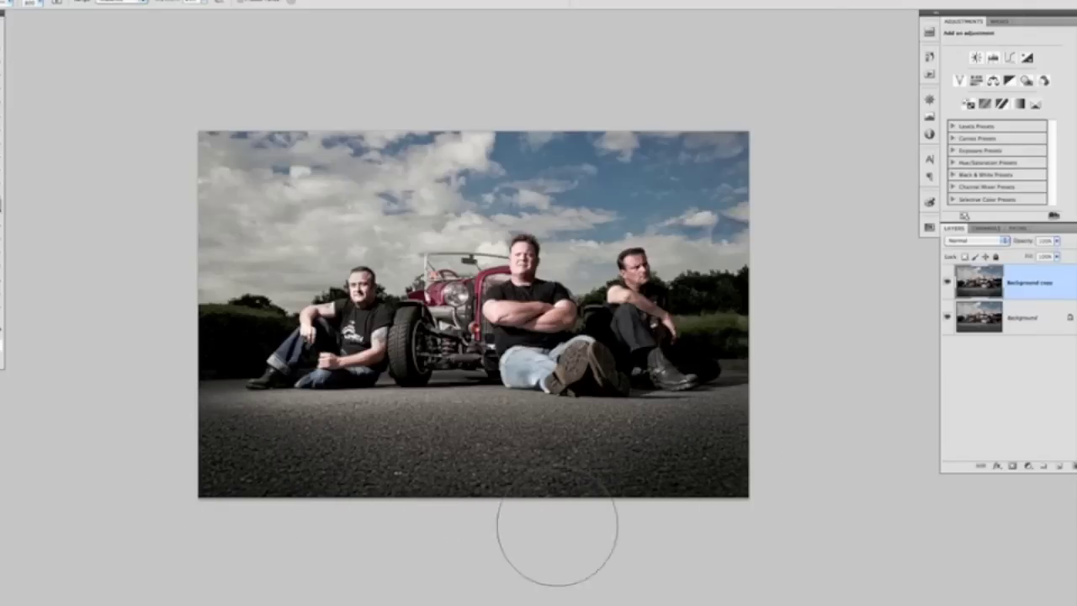
- Compare the burned Background copy layer on and off, and lower its opacity slightly to soften the burn
left_click(946, 283)
left_click(946, 283)
left_click(946, 282)
left_click(945, 281)
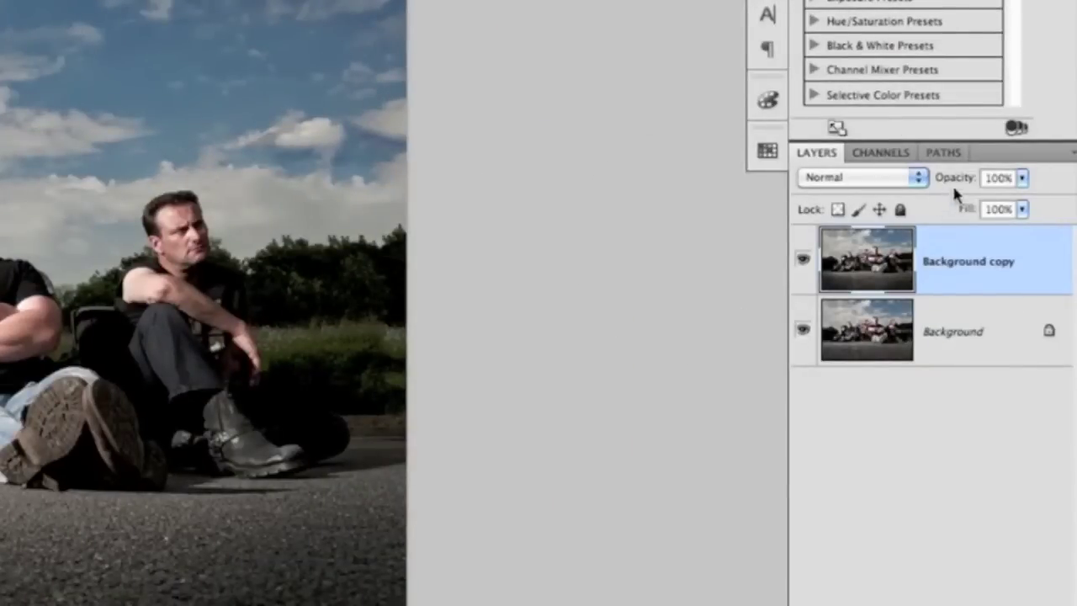
mouse_move(962, 180)
left_mouse_down()
mouse_move(870, 176)
mouse_move(979, 184)
left_mouse_up()
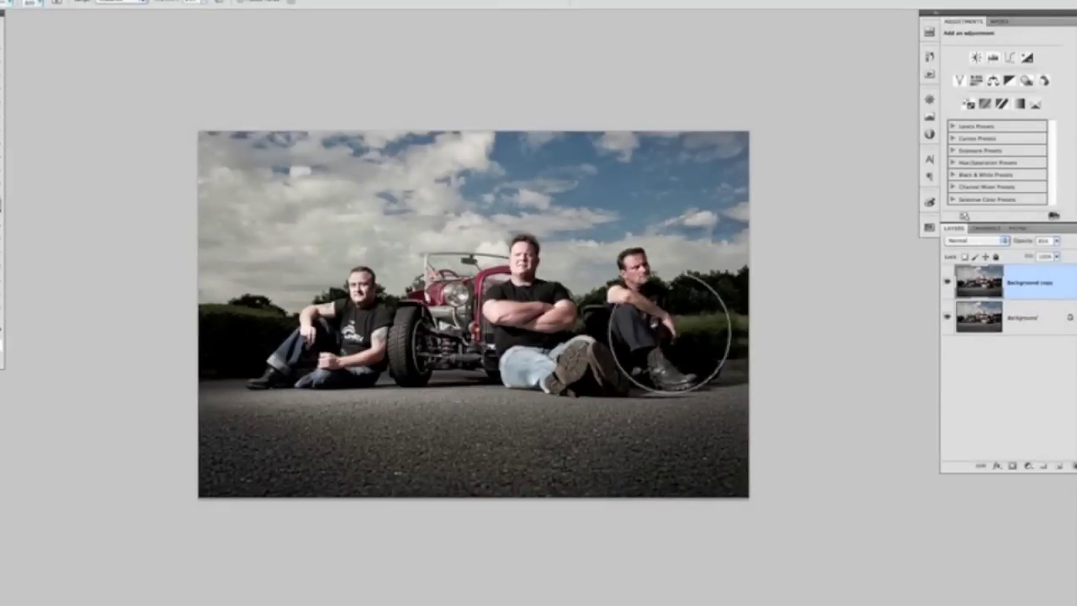
- Compare the photo with and without the softened burn layer
left_click(949, 284)
left_click(948, 283)
left_click(948, 283)
left_click(948, 284)
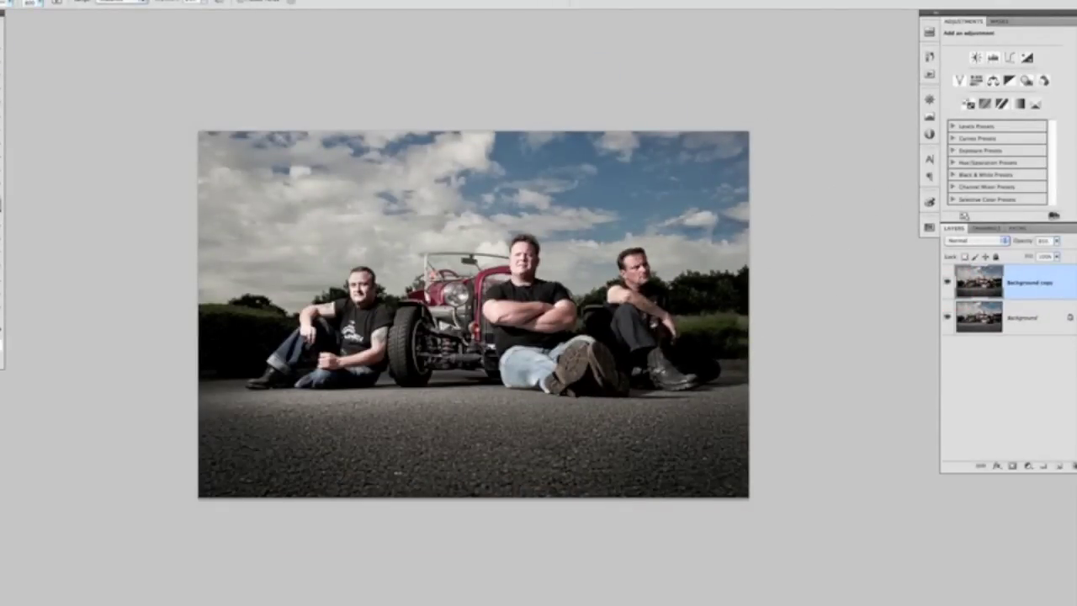
- Flatten the image and duplicate the Background layer with the Move tool active
left_click(1068, 228)
left_click(1001, 498)
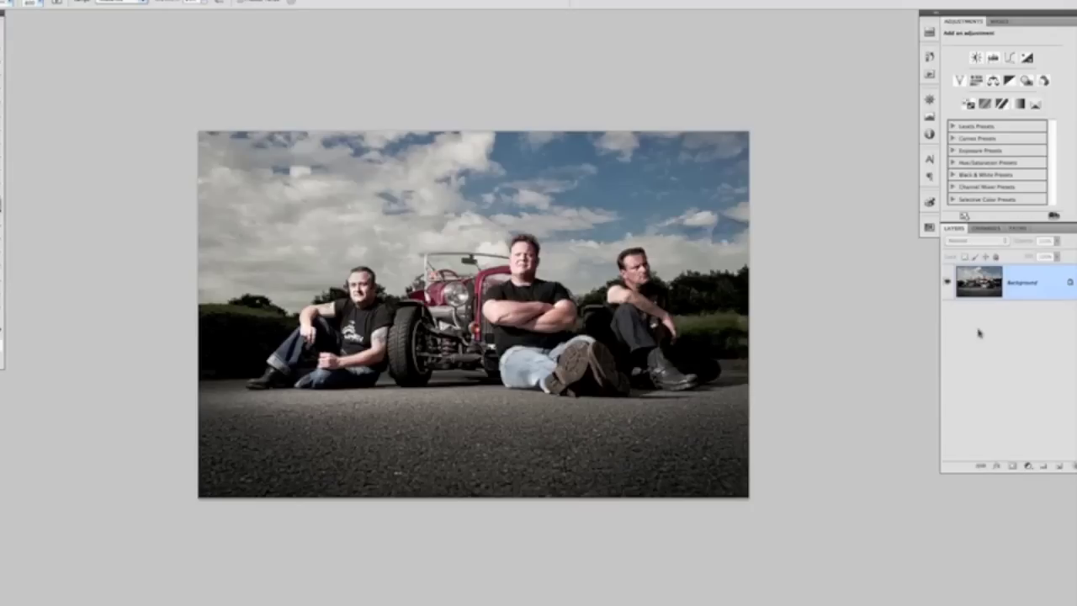
key("v")
left_click_drag(979, 280, 1059, 465)
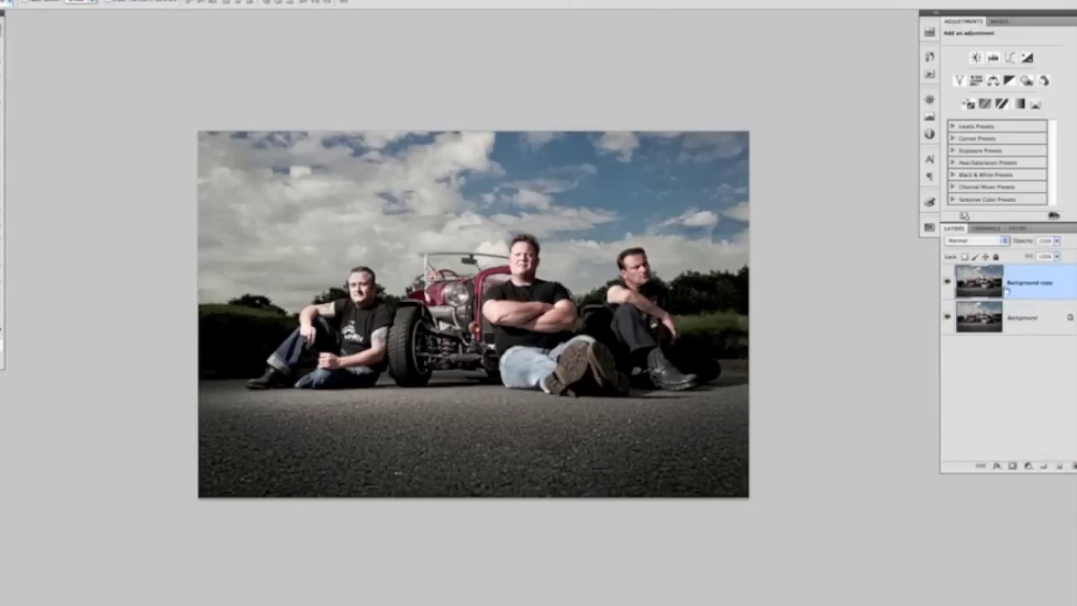
- Apply a High Pass filter with a 2.1-pixel radius to the Background copy layer and set its blend mode to Soft Light
scroll(518, 305, "up", 4)
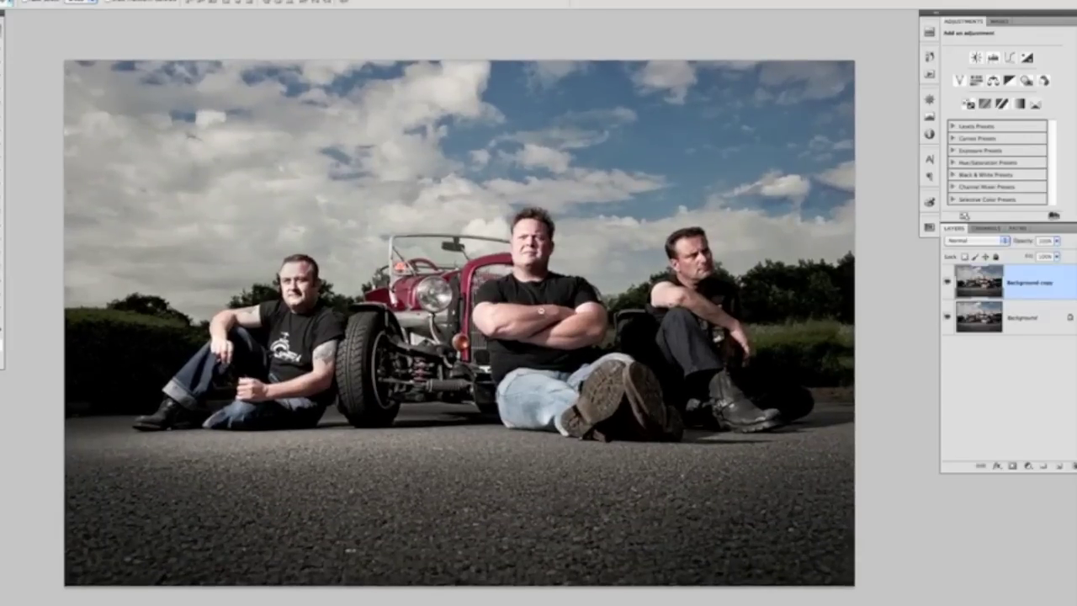
left_click_drag(535, 328, 535, 306)
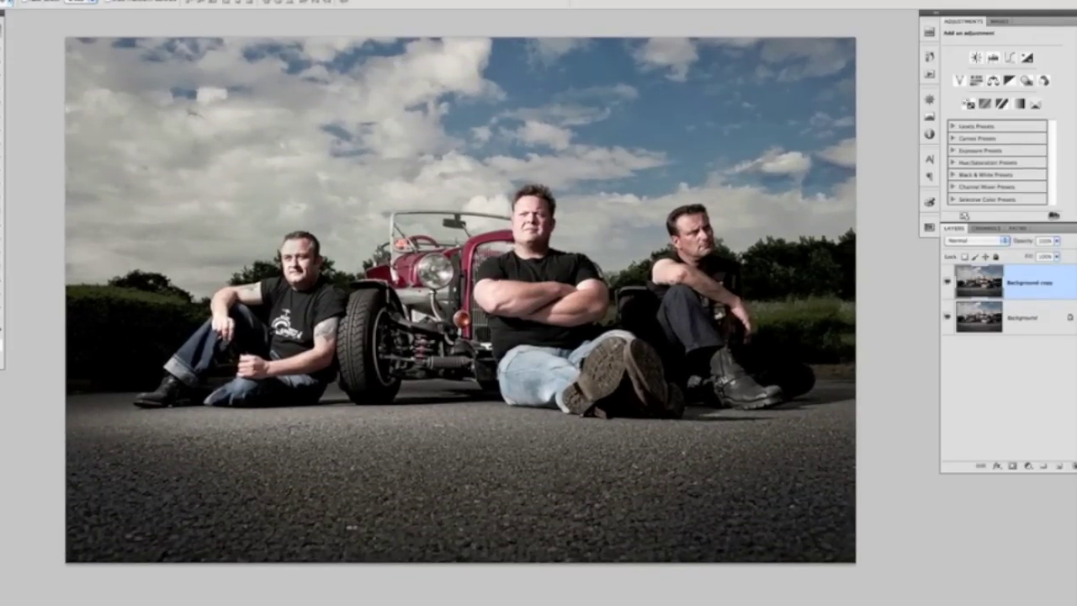
left_click(230, 1)
mouse_move(268, 211)
left_click(367, 220)
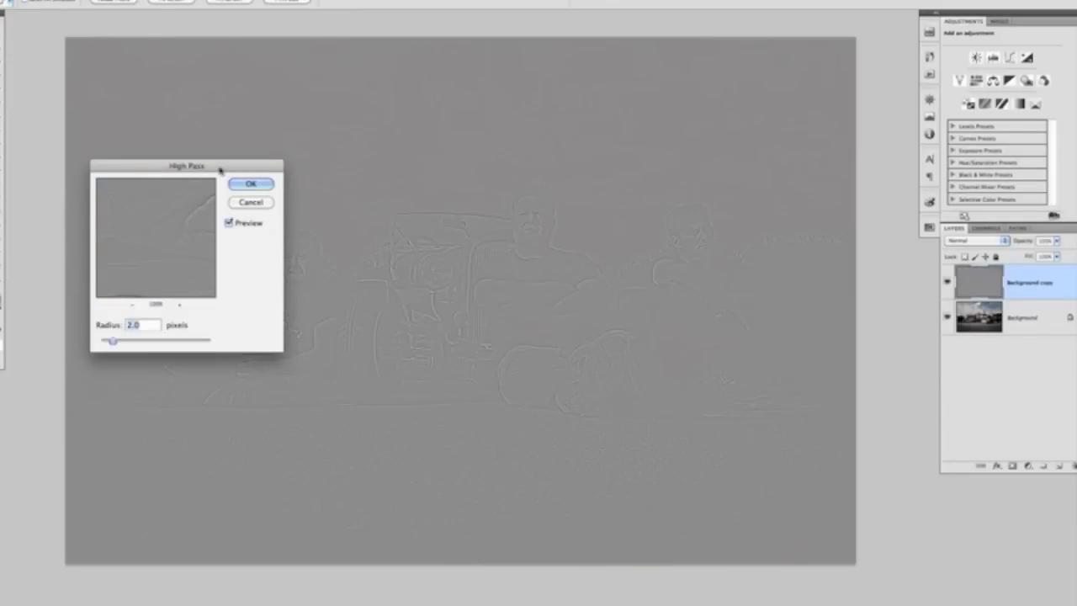
left_click_drag(221, 171, 254, 211)
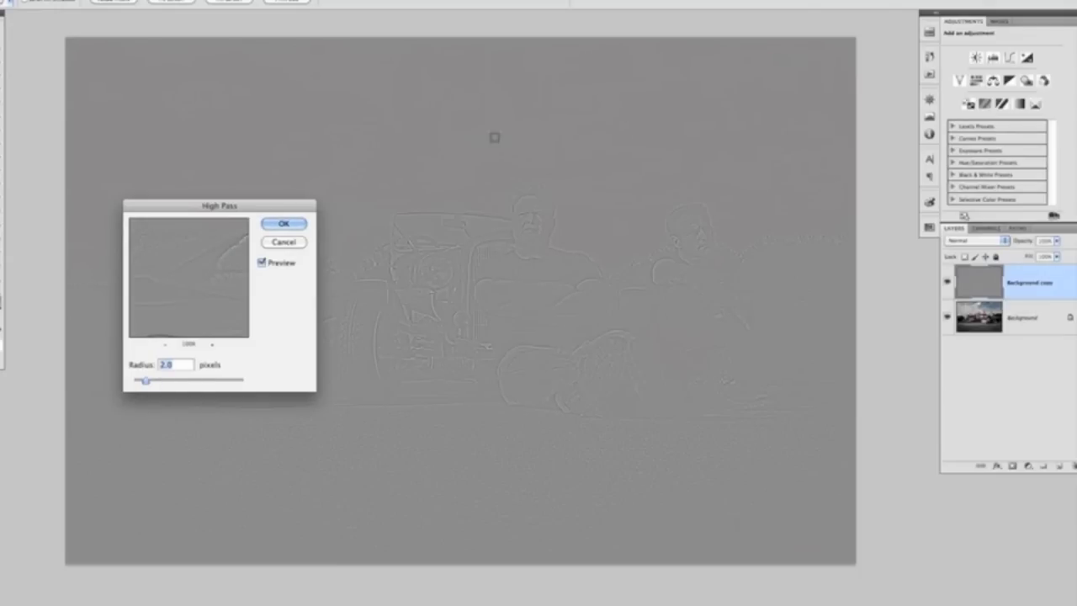
left_click_drag(143, 381, 147, 381)
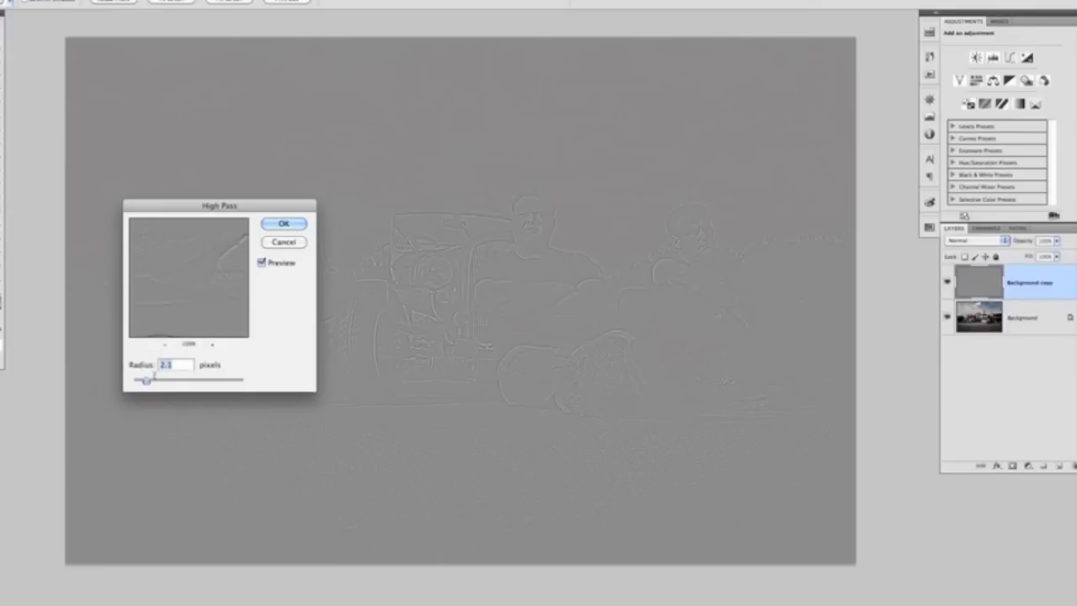
left_click(283, 225)
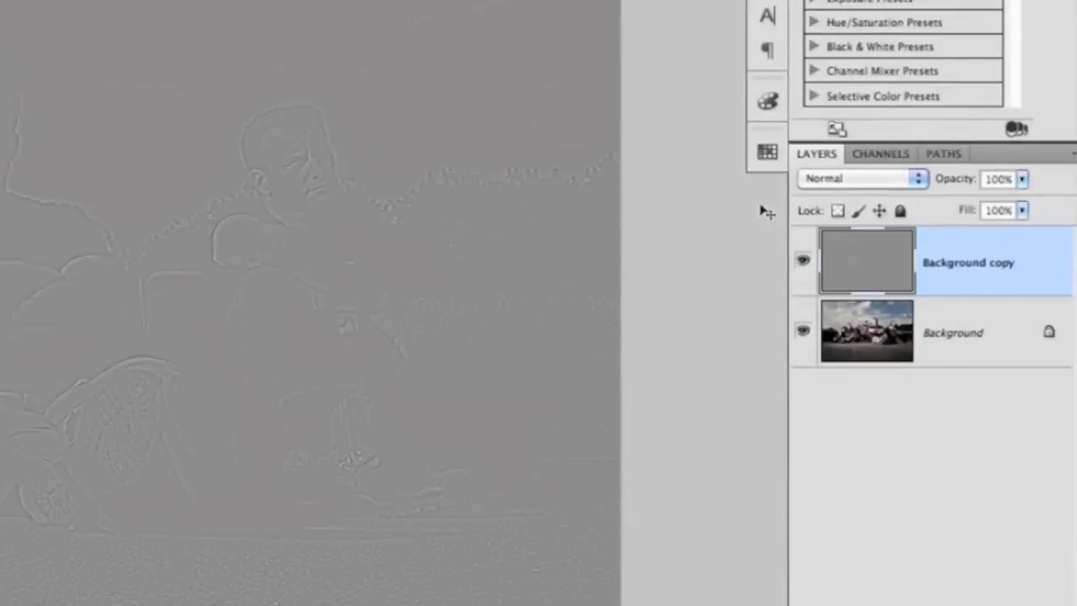
left_click(992, 242)
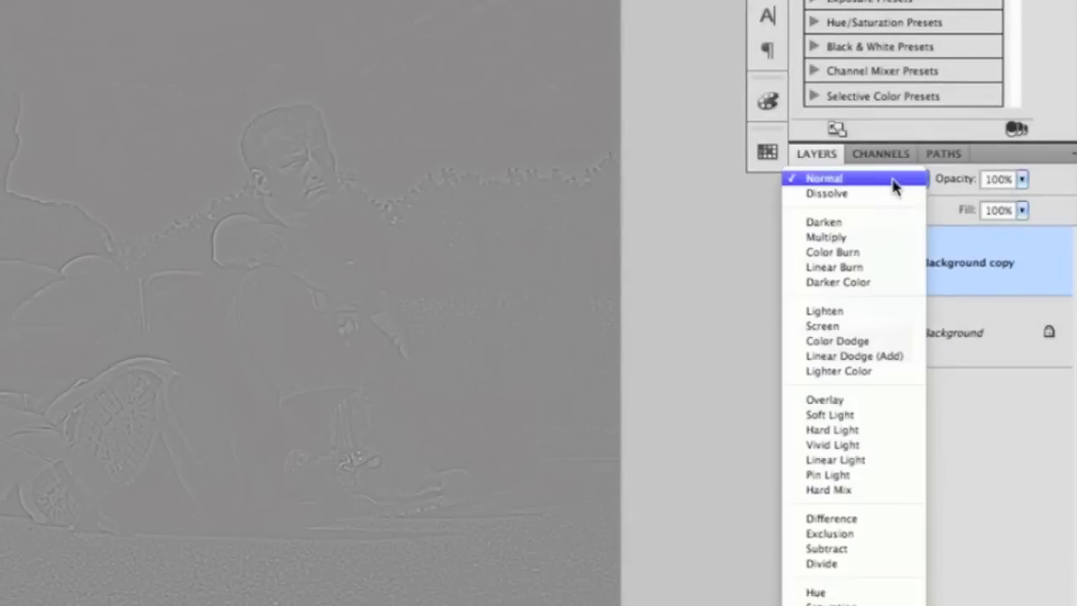
left_click(856, 415)
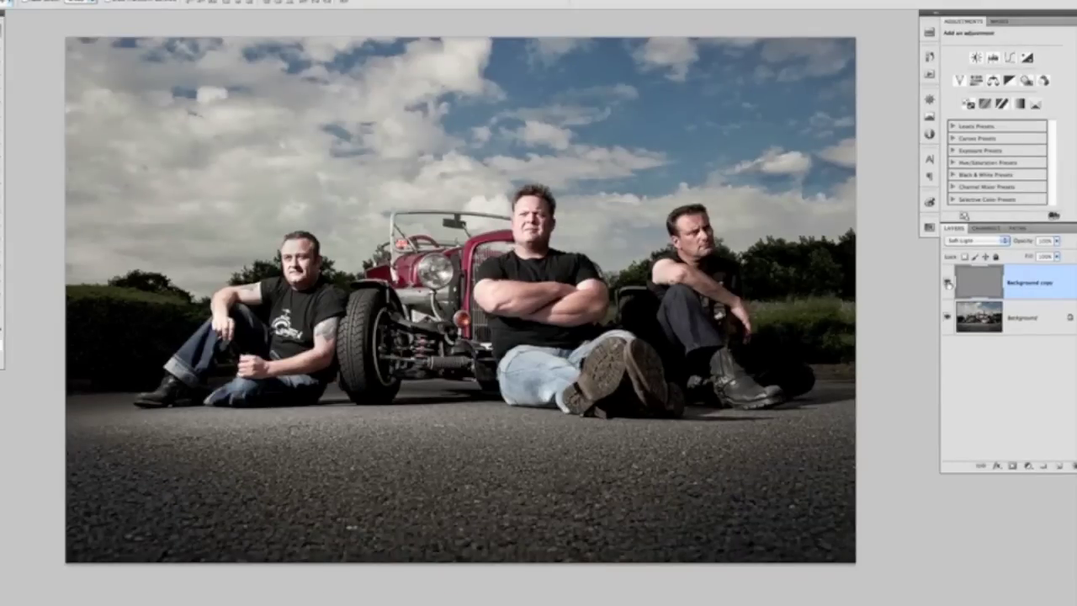
- Compare the photo repeatedly with and without the High Pass layer to judge the sharpening
left_click(948, 284)
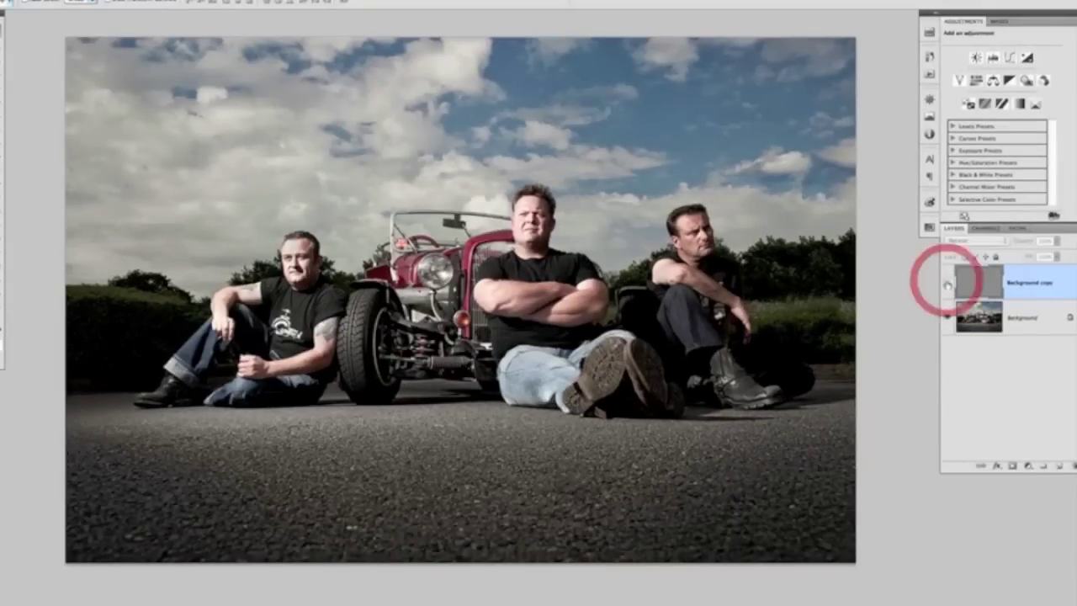
left_click(947, 284)
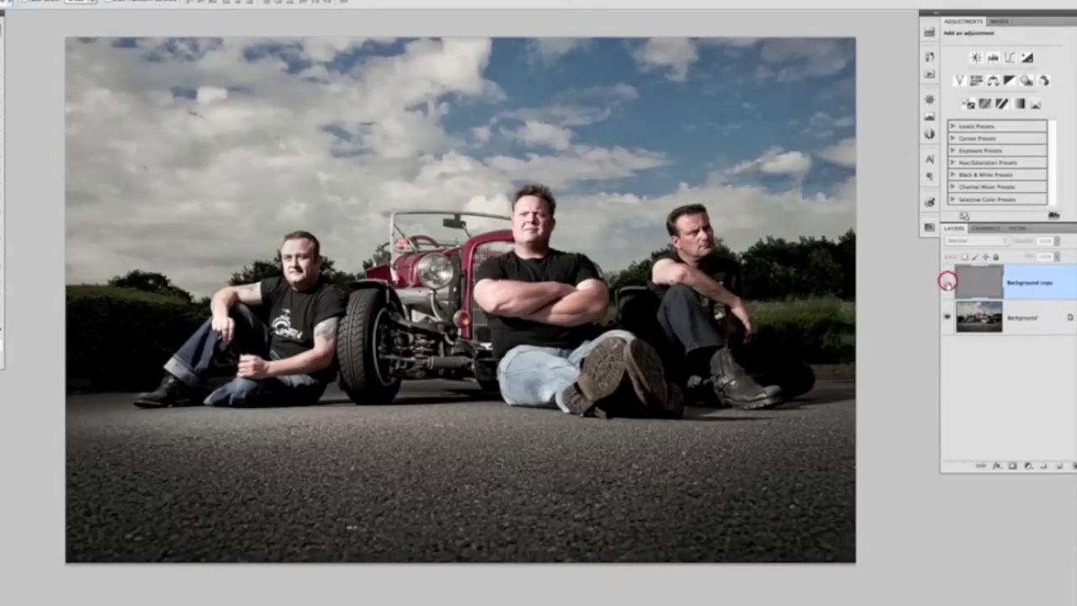
left_click(948, 284)
left_click(948, 284)
left_click(948, 284)
left_click(948, 284)
left_click(948, 285)
left_click(948, 284)
left_click(947, 284)
mouse_move(546, 292)
left_mouse_down()
mouse_move(548, 305)
mouse_move(532, 301)
left_mouse_up()
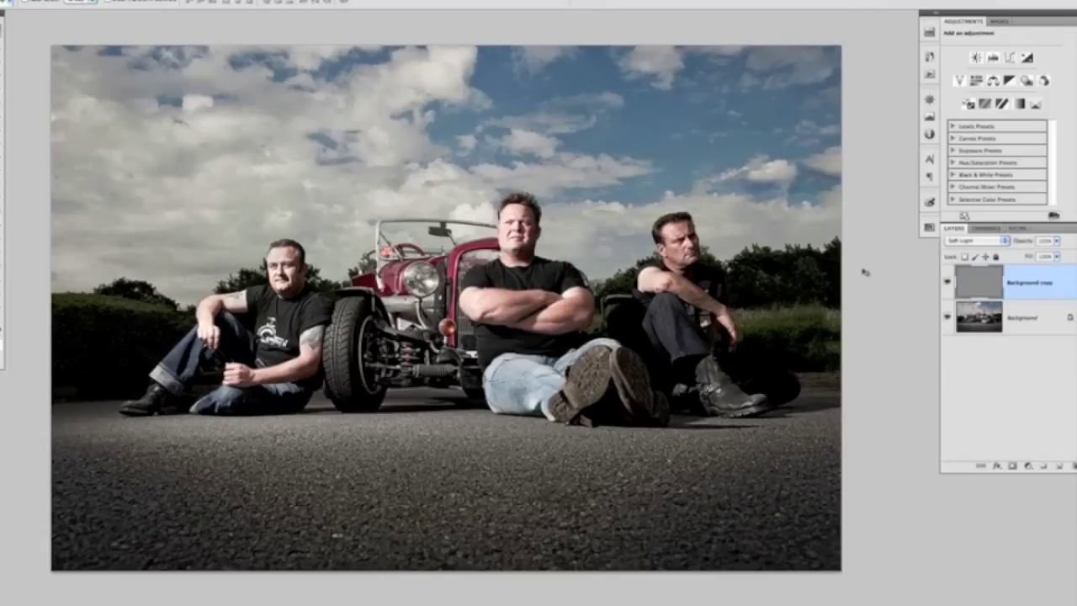
- Switch to the full-screen photo viewer and bring up the unedited original to compare with the finished photo
key("super+Tab")
key("super+Tab")
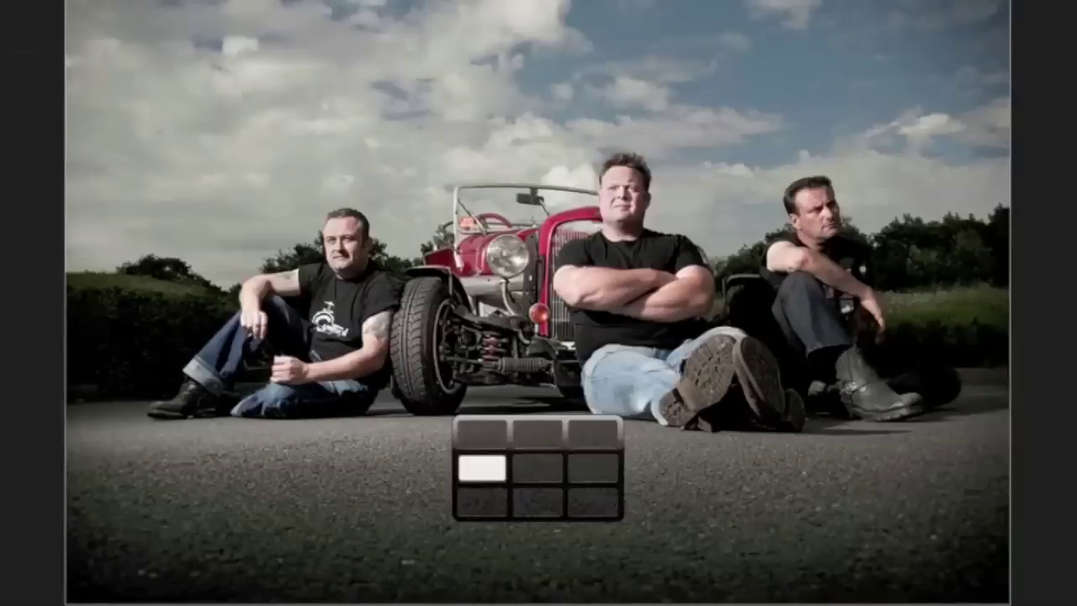
key("Left")
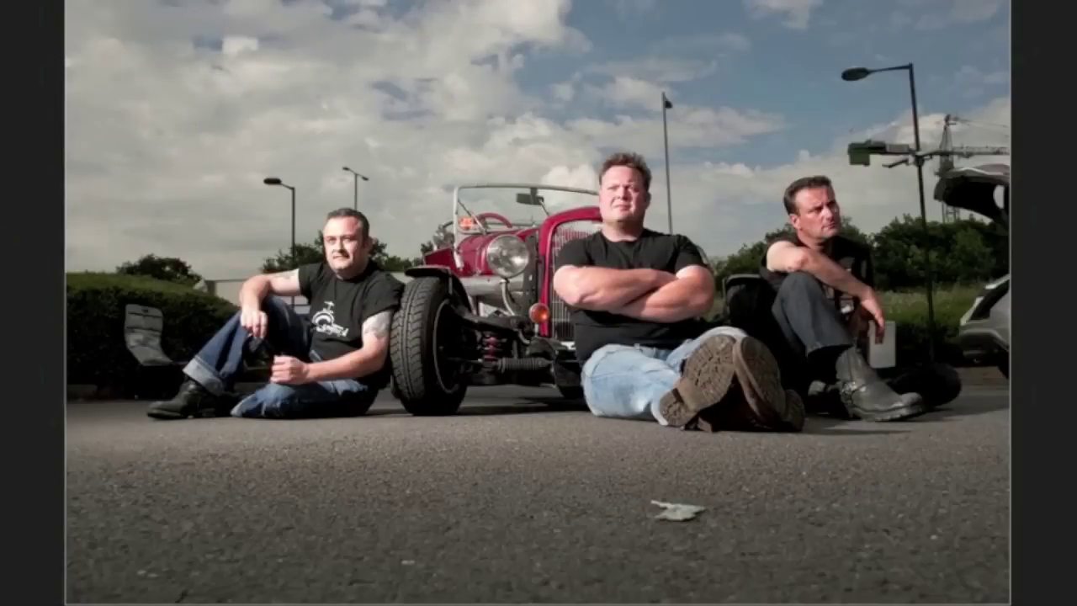